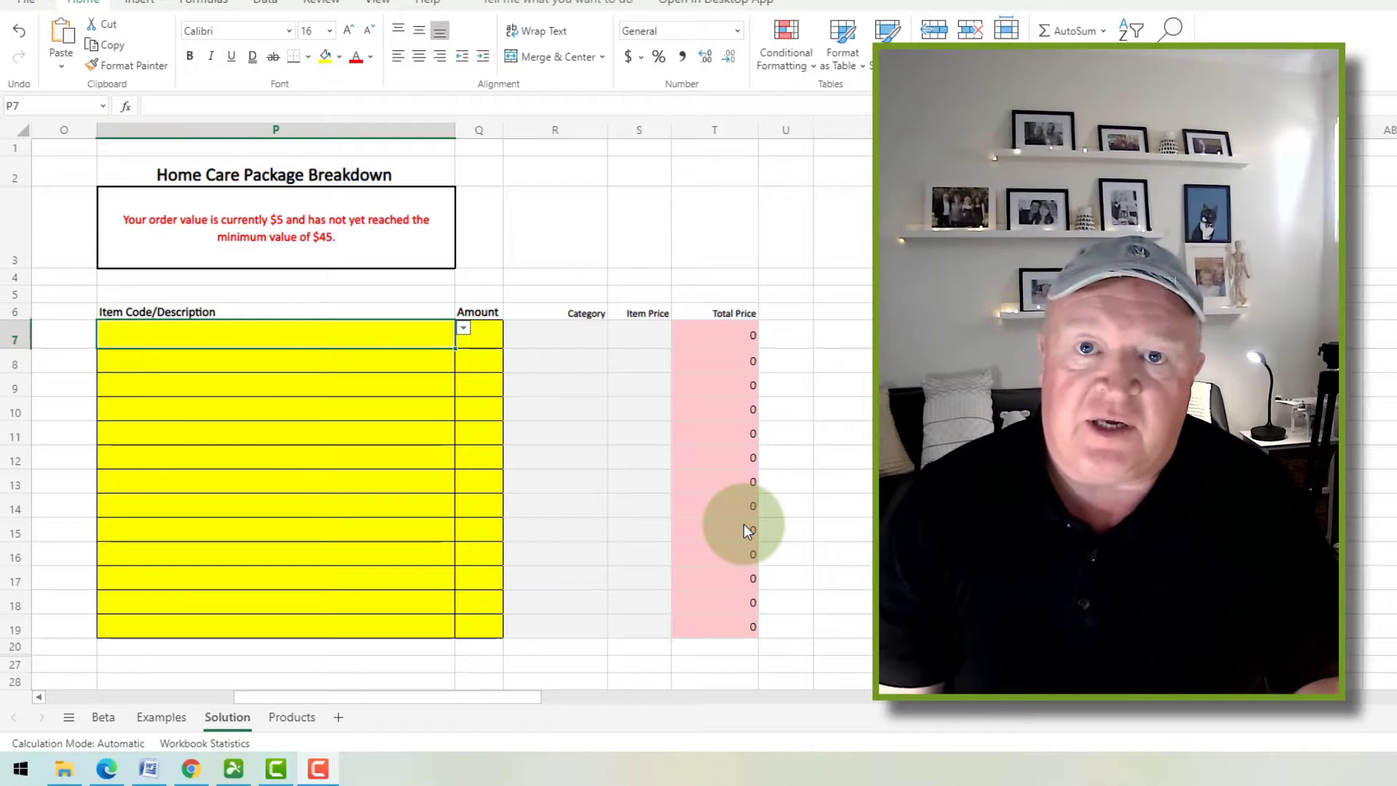
Order 2 of SN39 (PETITE) Teriyaki Chicken on the first line (P7, Q7).
left_click(463, 328)
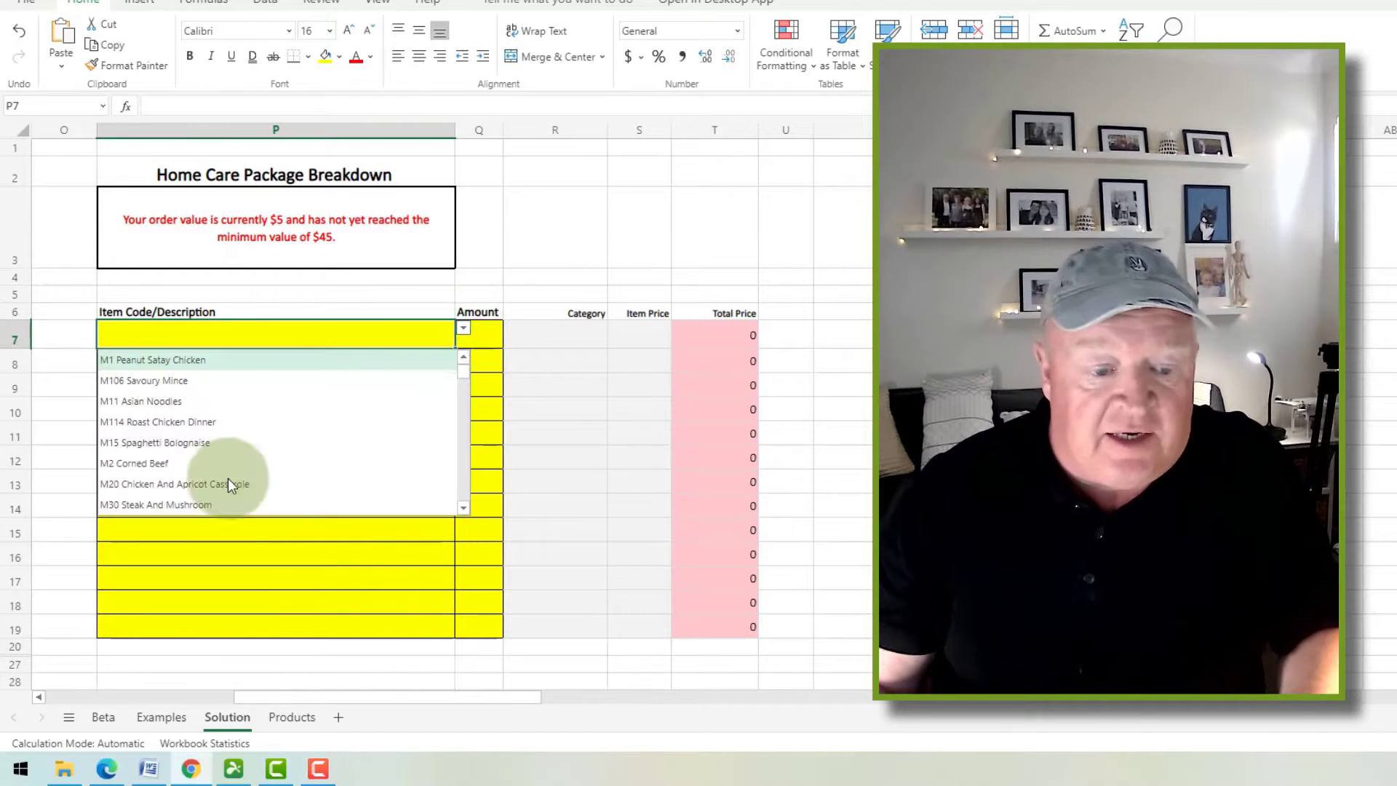
scroll(233, 437, "down", 5)
left_click(201, 435)
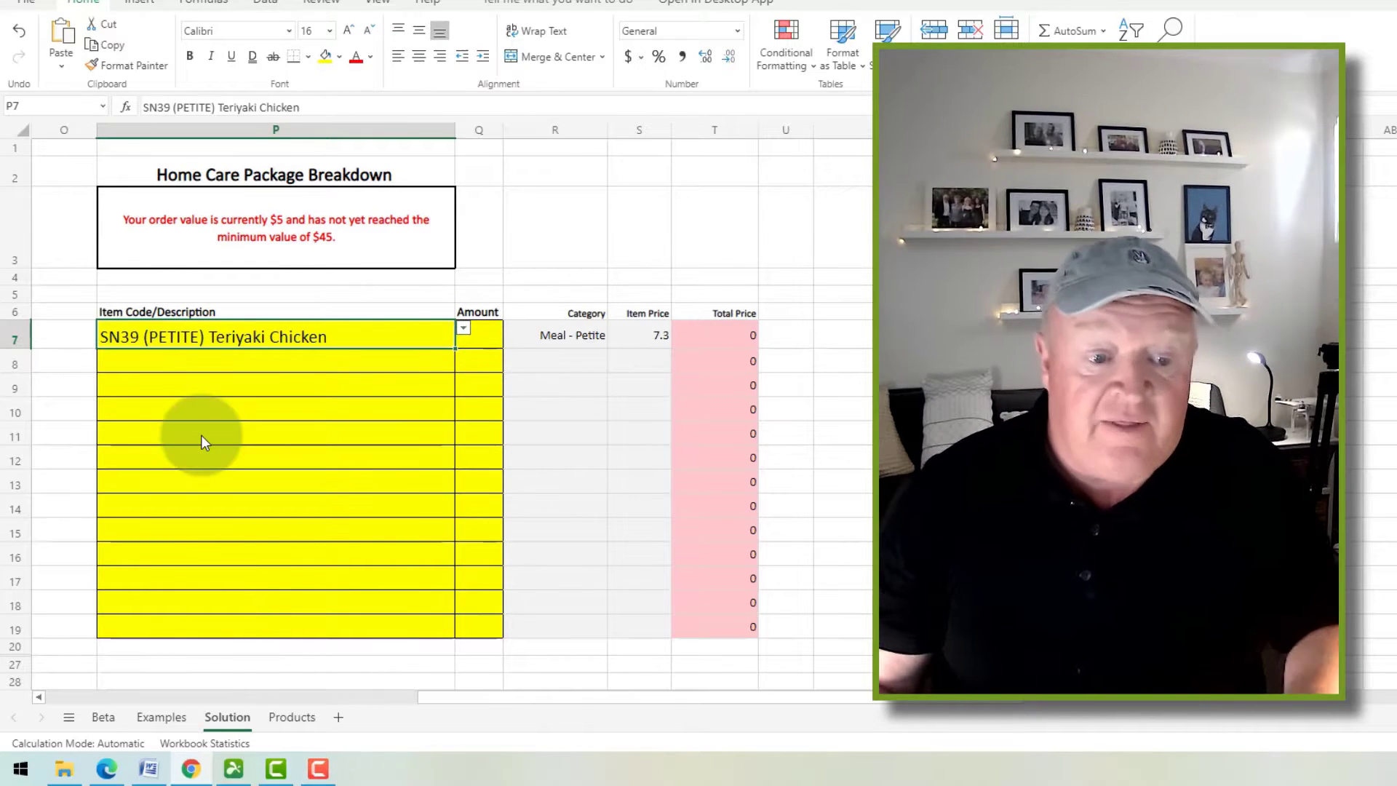
left_click(482, 336)
type("2")
key("Return")
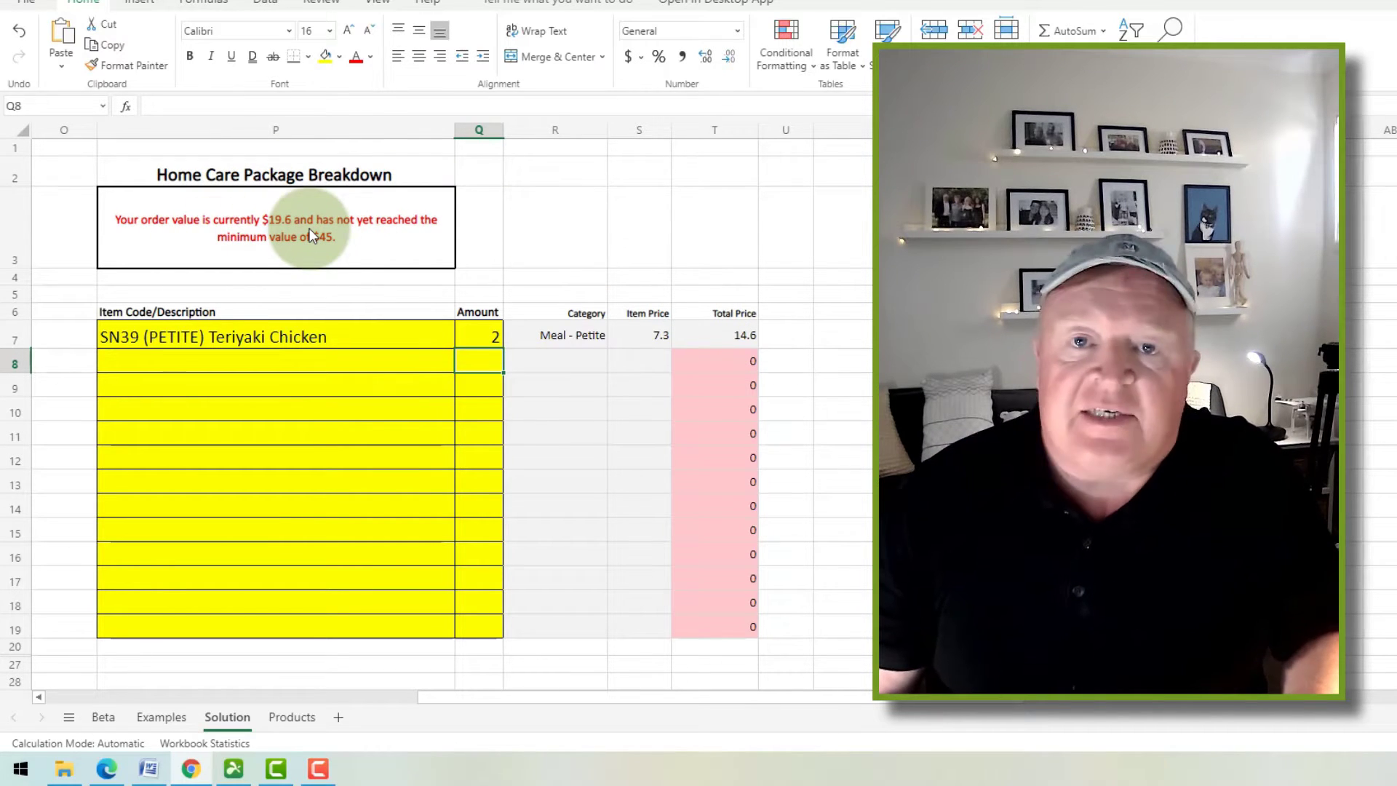
Order 12 of MF214 FRESH - Roast Lamb on the second line (P8, Q8).
left_click(355, 364)
left_click(463, 357)
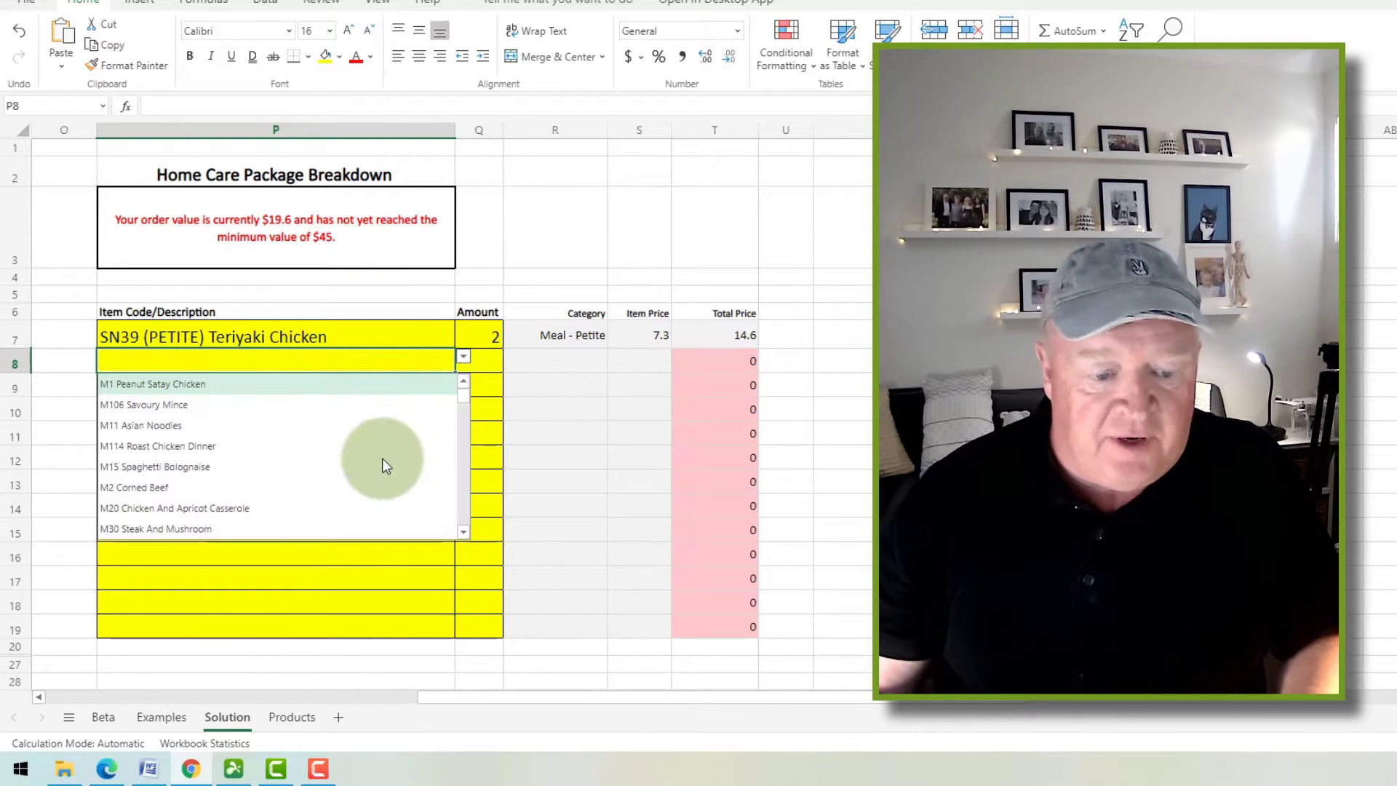
scroll(384, 461, "down", 10)
left_click(185, 463)
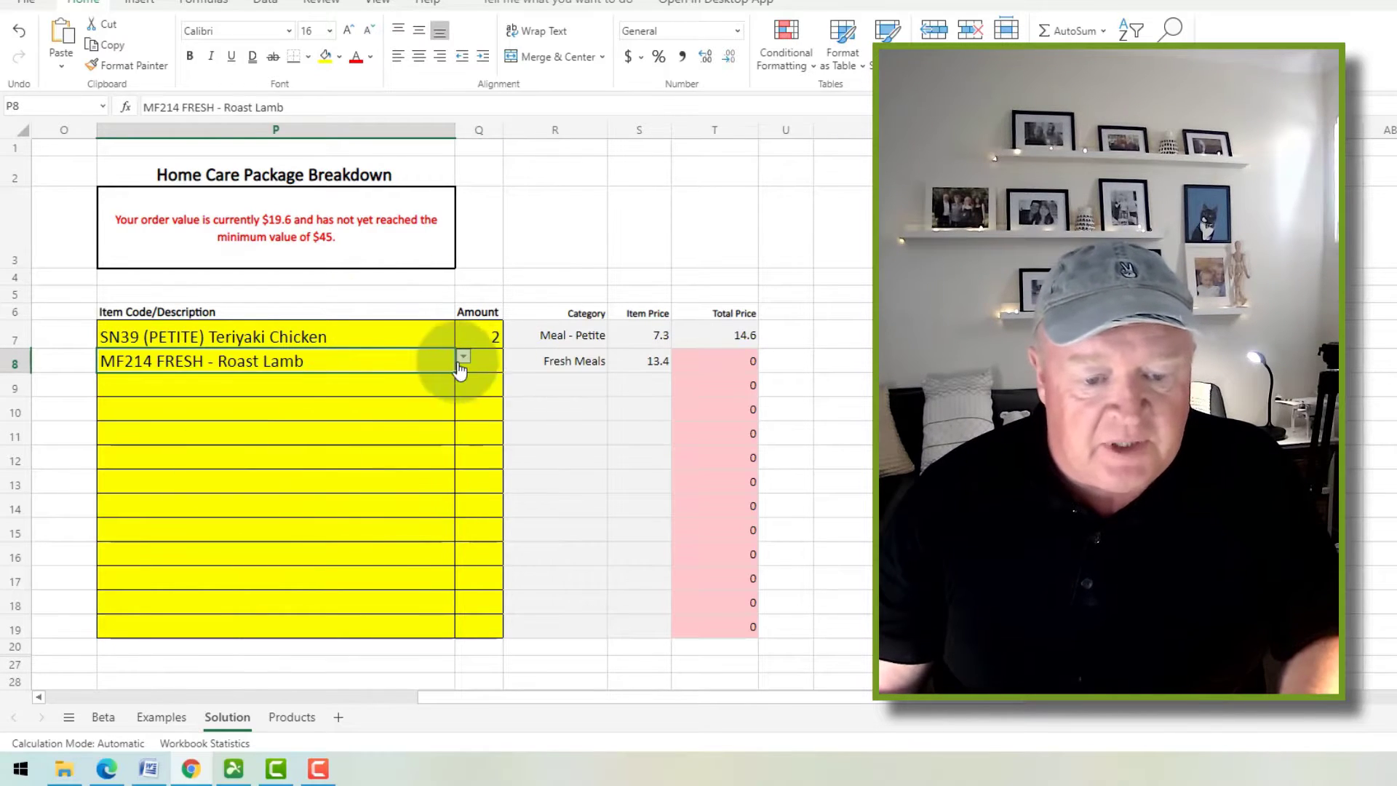
left_click(469, 364)
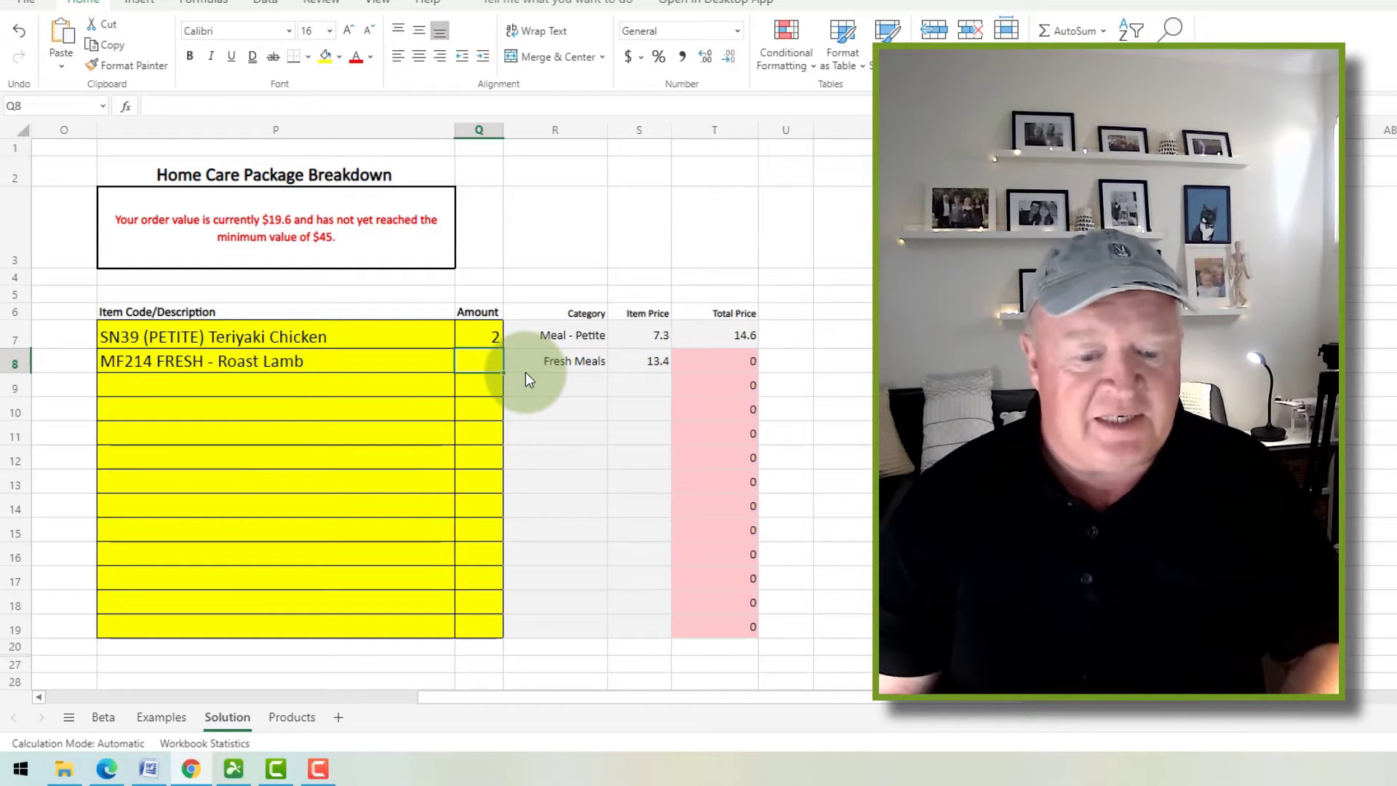
type("12")
key("Return")
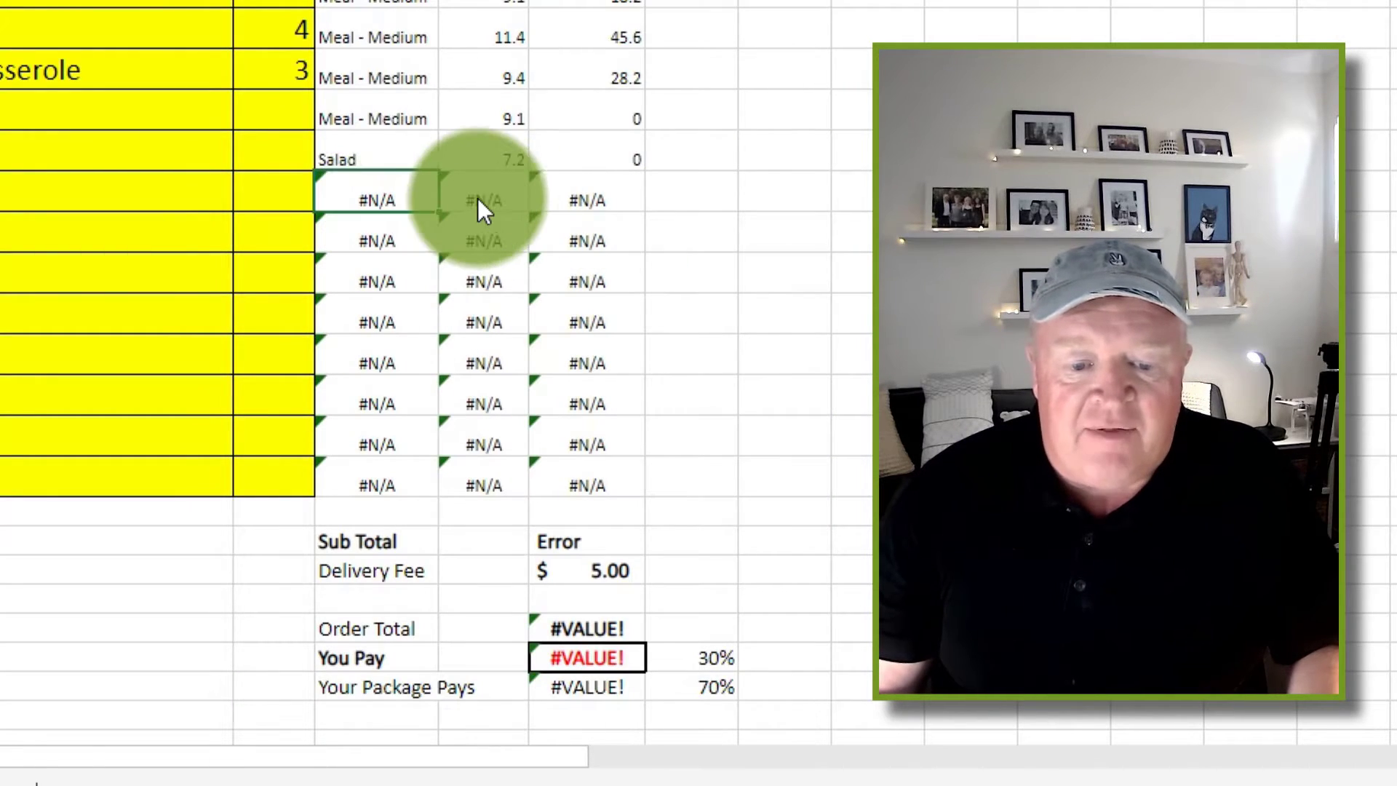
Inspect two #N/A lookup cells on the Beta sheet, then go to the Examples sheet.
left_click(483, 198)
left_click(494, 240)
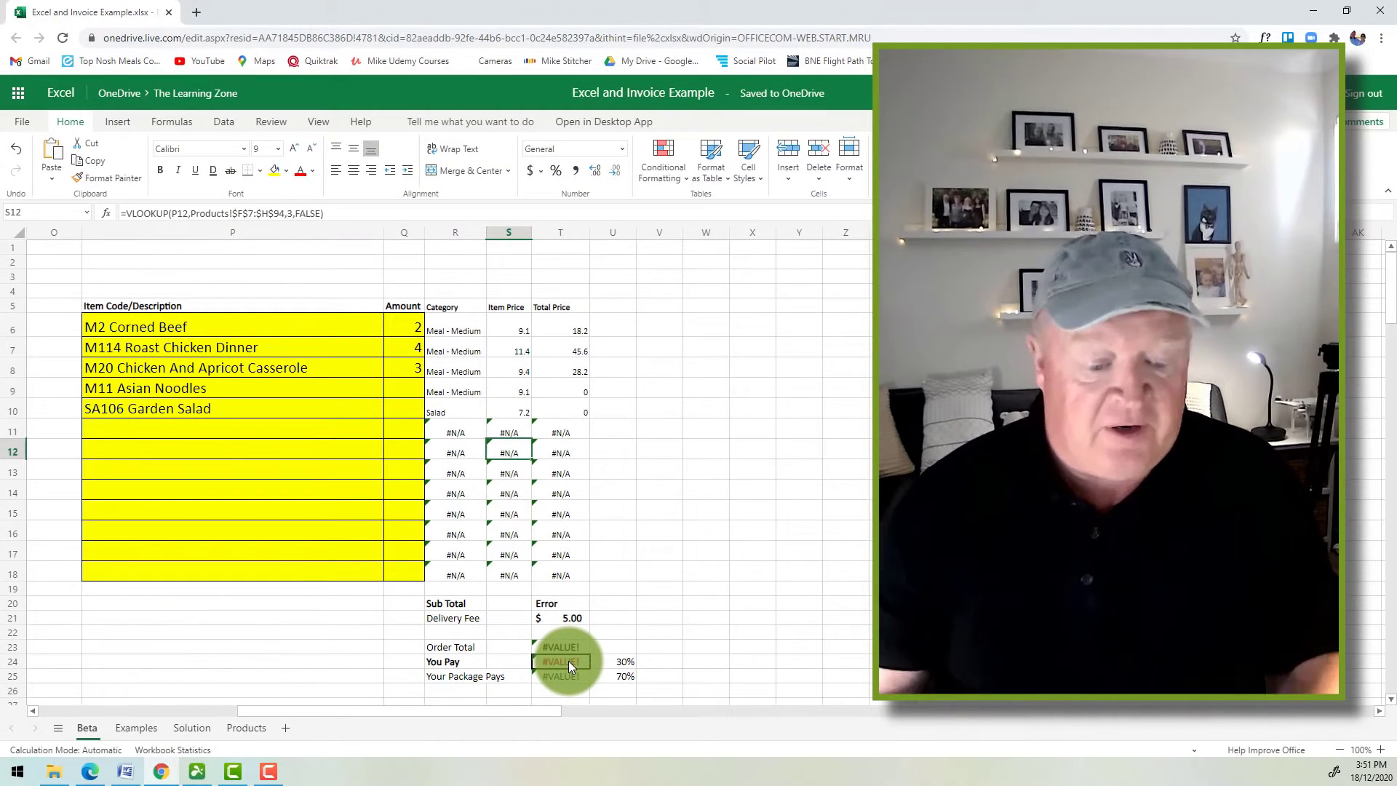
left_click(139, 728)
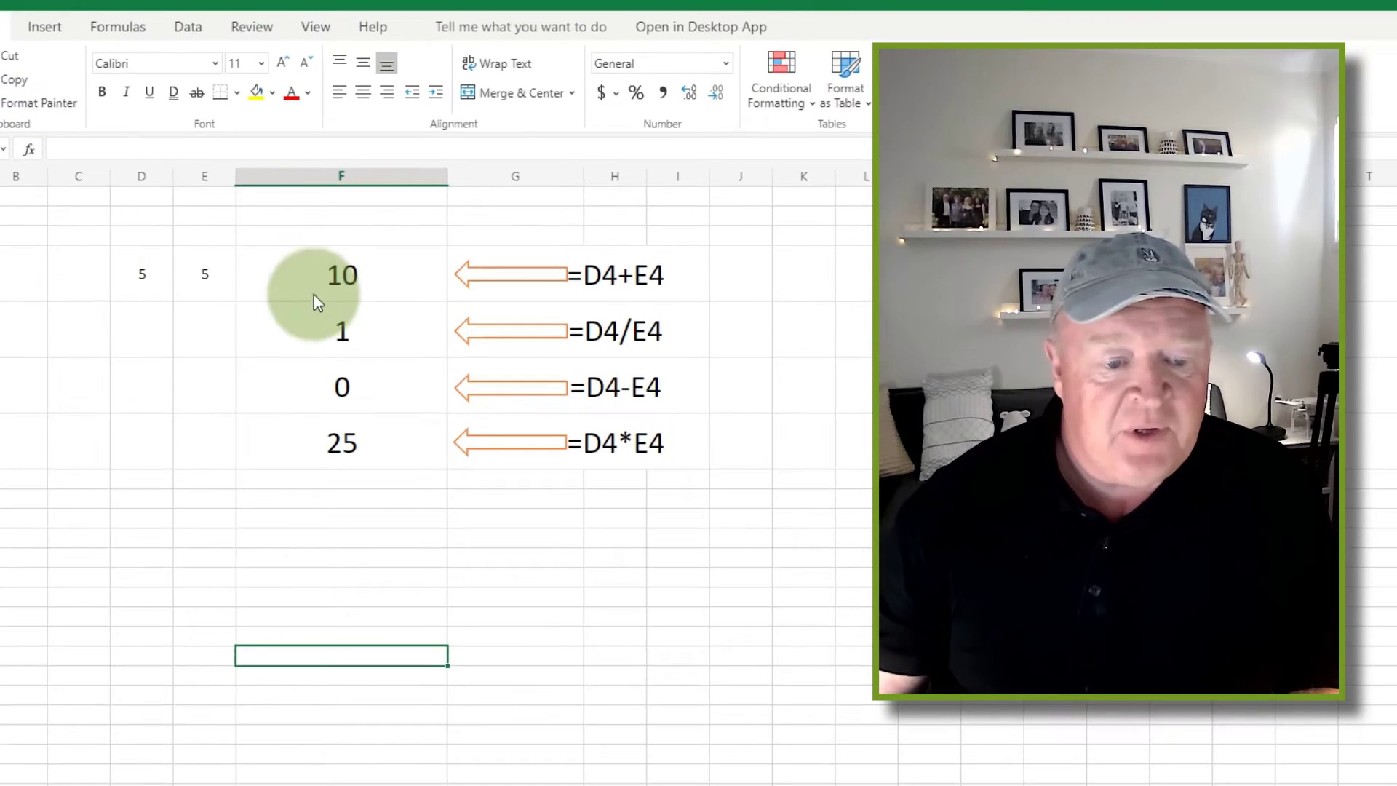
Review the D4 and E4 values and the add, divide, subtract and multiply formulas in F4–F7.
left_click(147, 281)
left_click(209, 278)
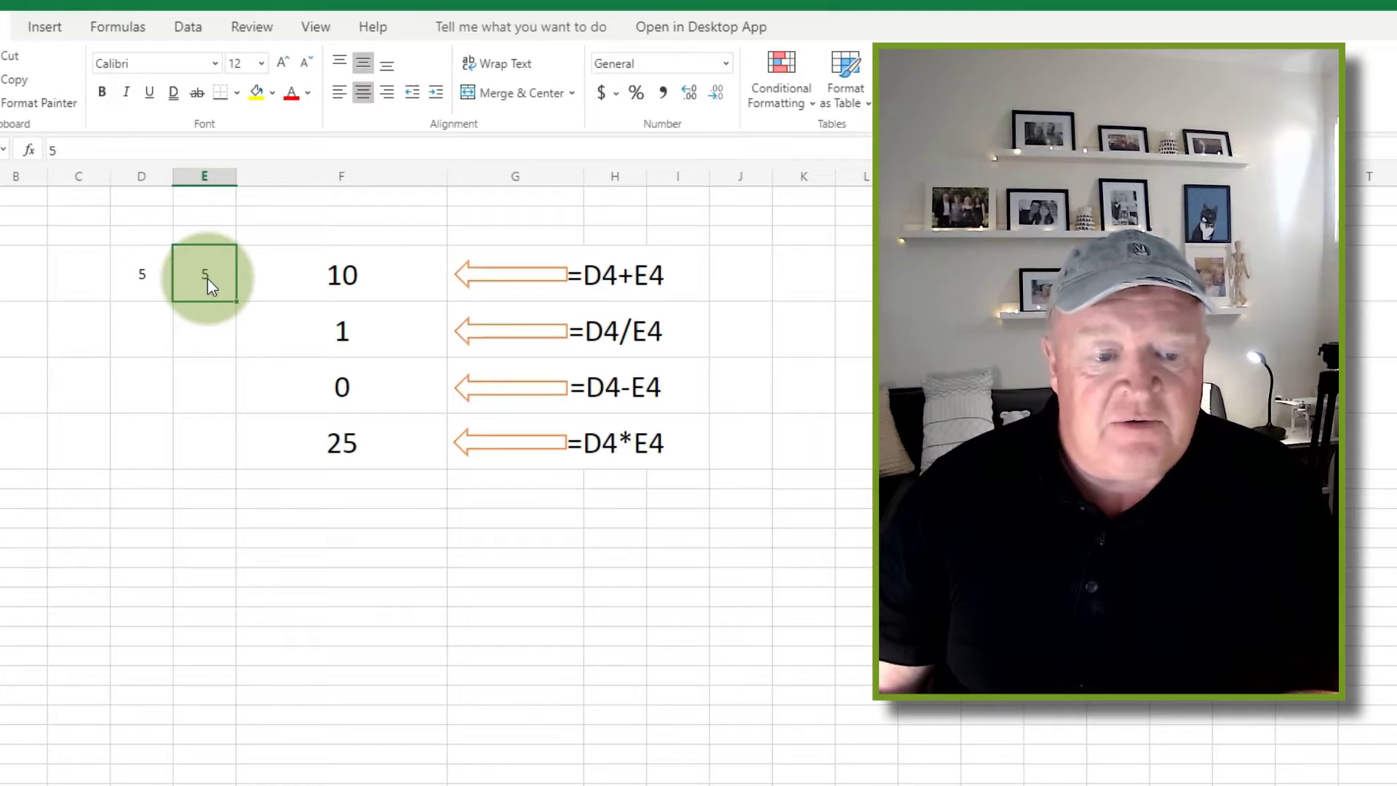
left_click(360, 282)
left_click(359, 335)
left_click(357, 382)
left_click(368, 443)
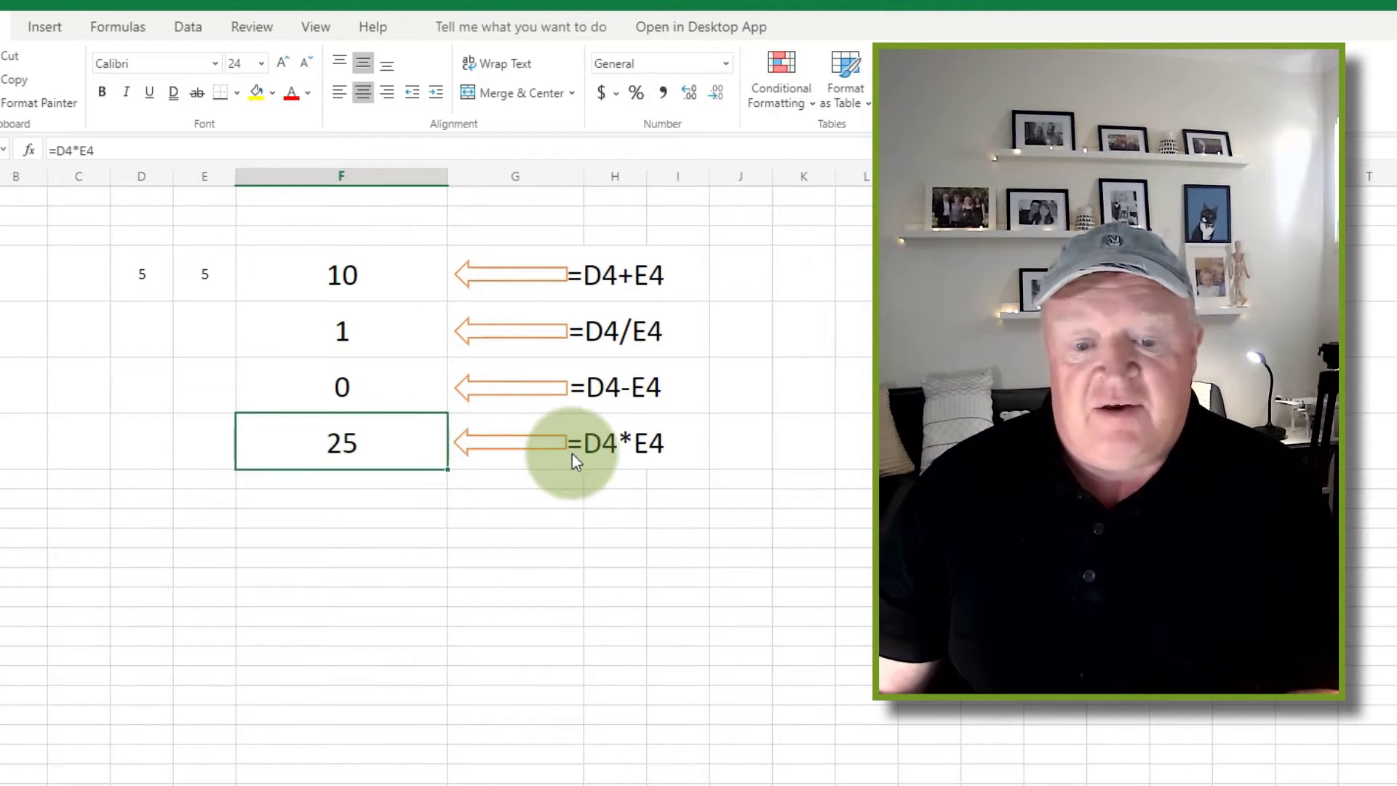
left_click(390, 284)
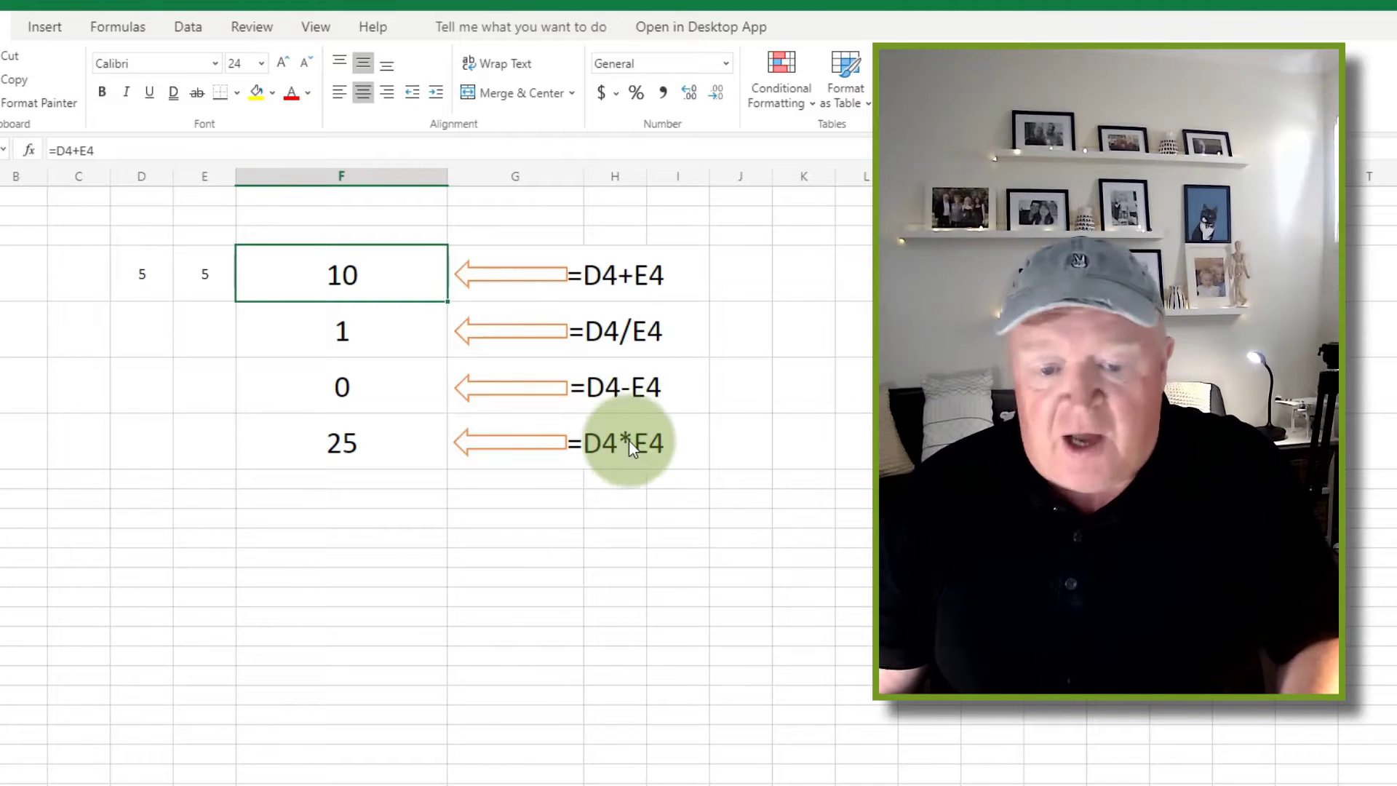
Enter 10 in D4 and 6 in E4.
left_click(166, 268)
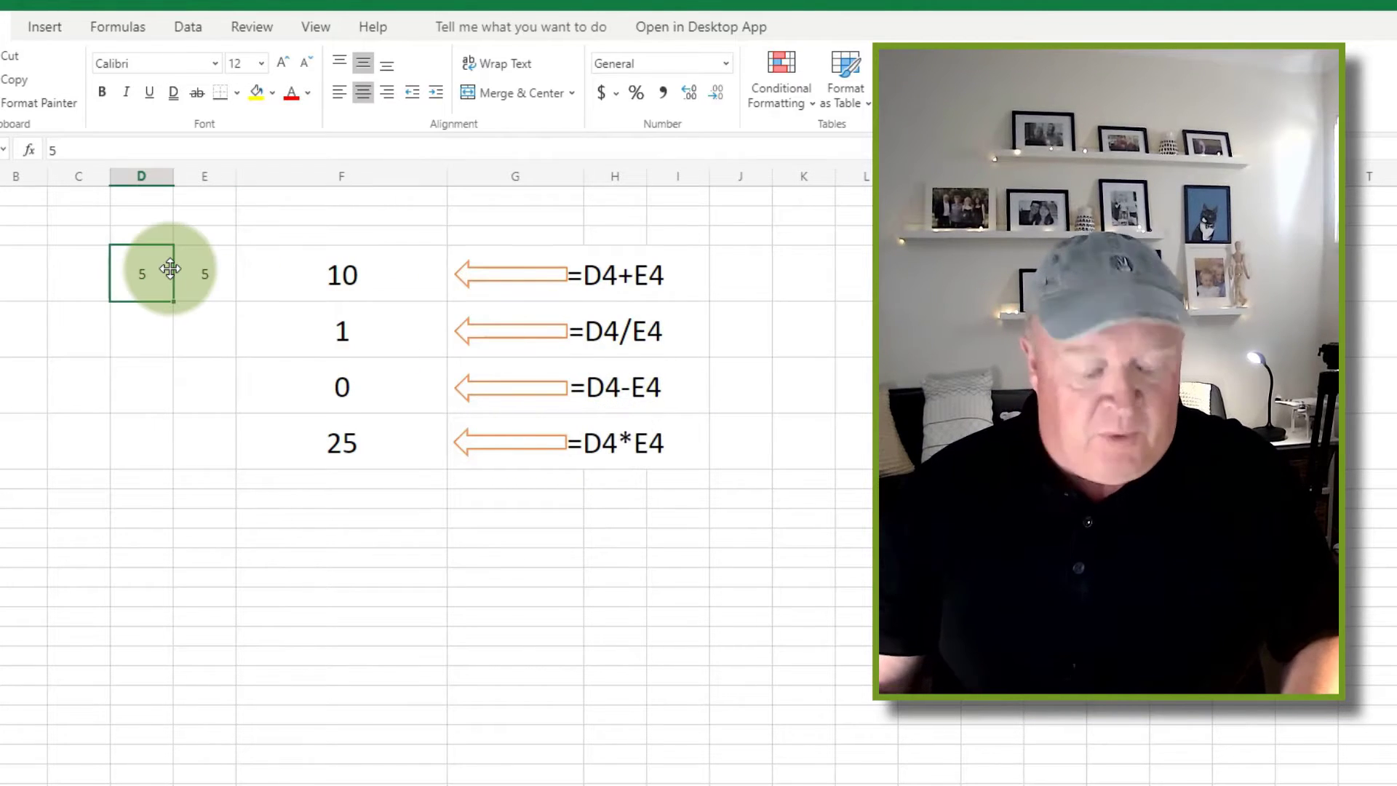
type("10")
key("Return")
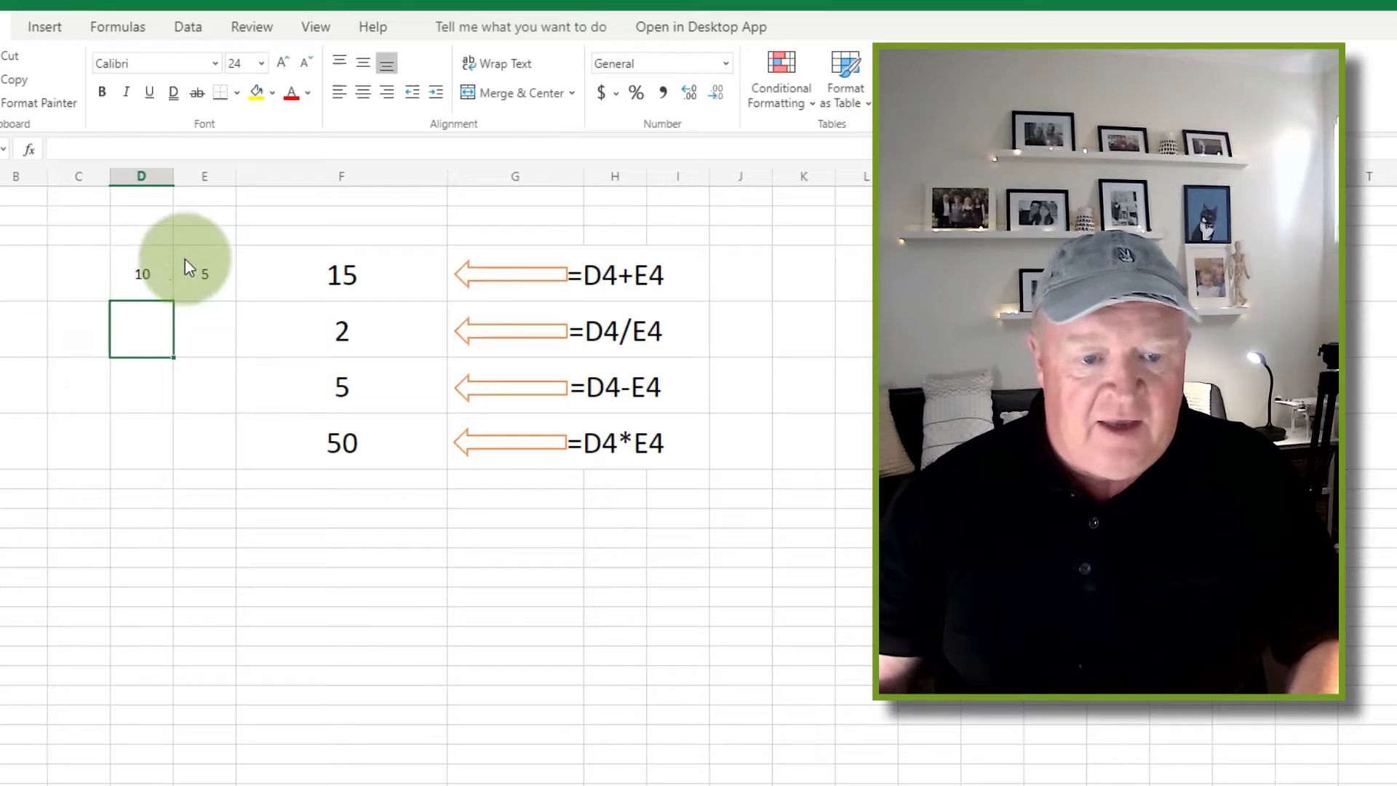
left_click(213, 278)
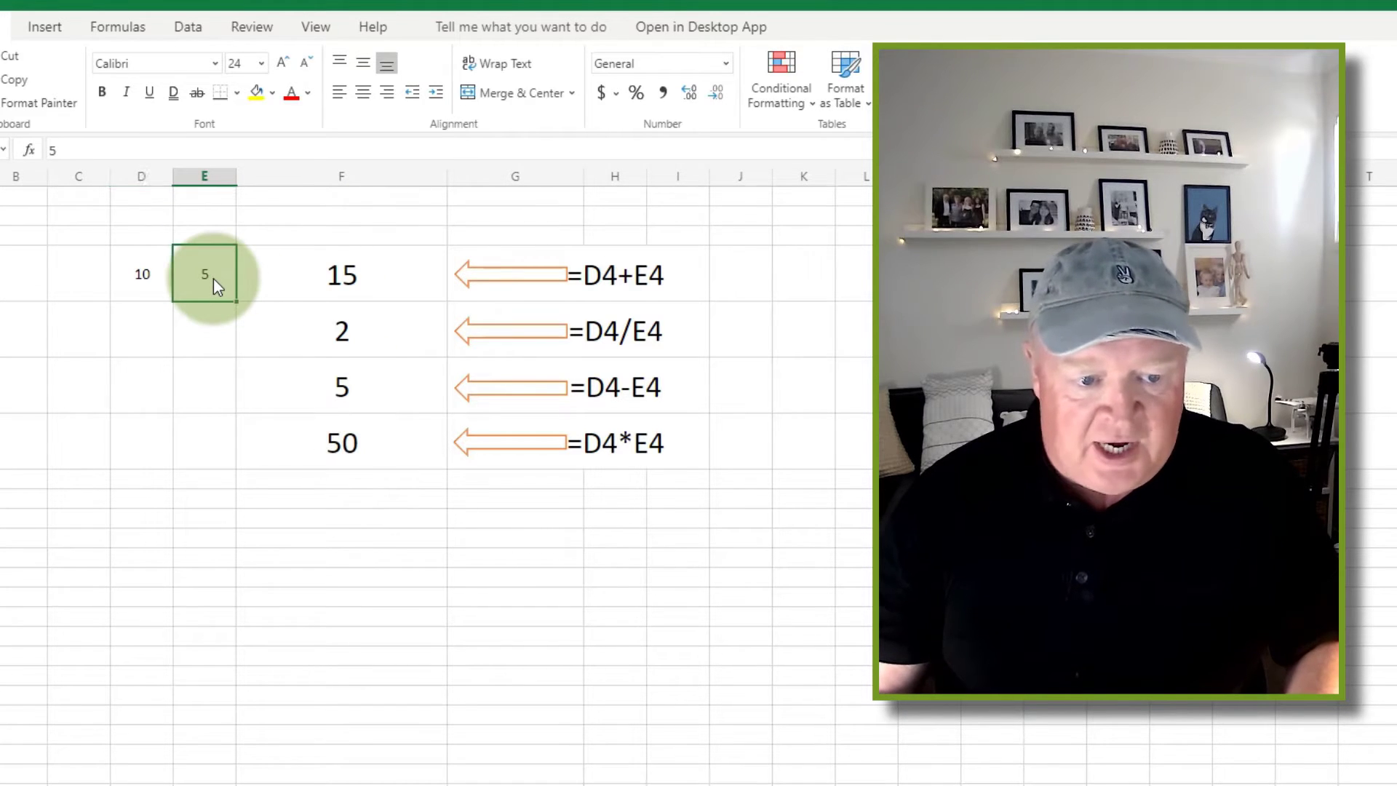
type("6")
key("Return")
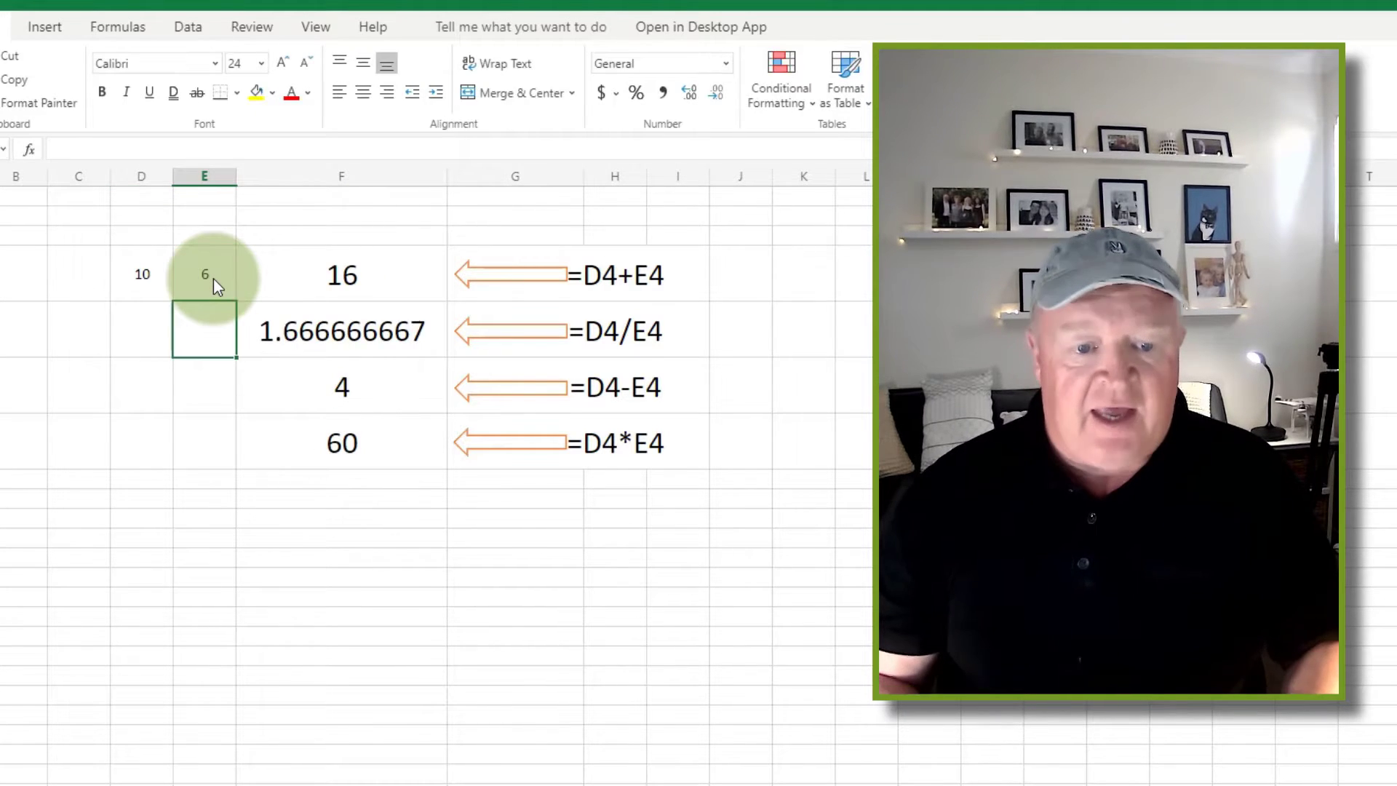
left_click(212, 278)
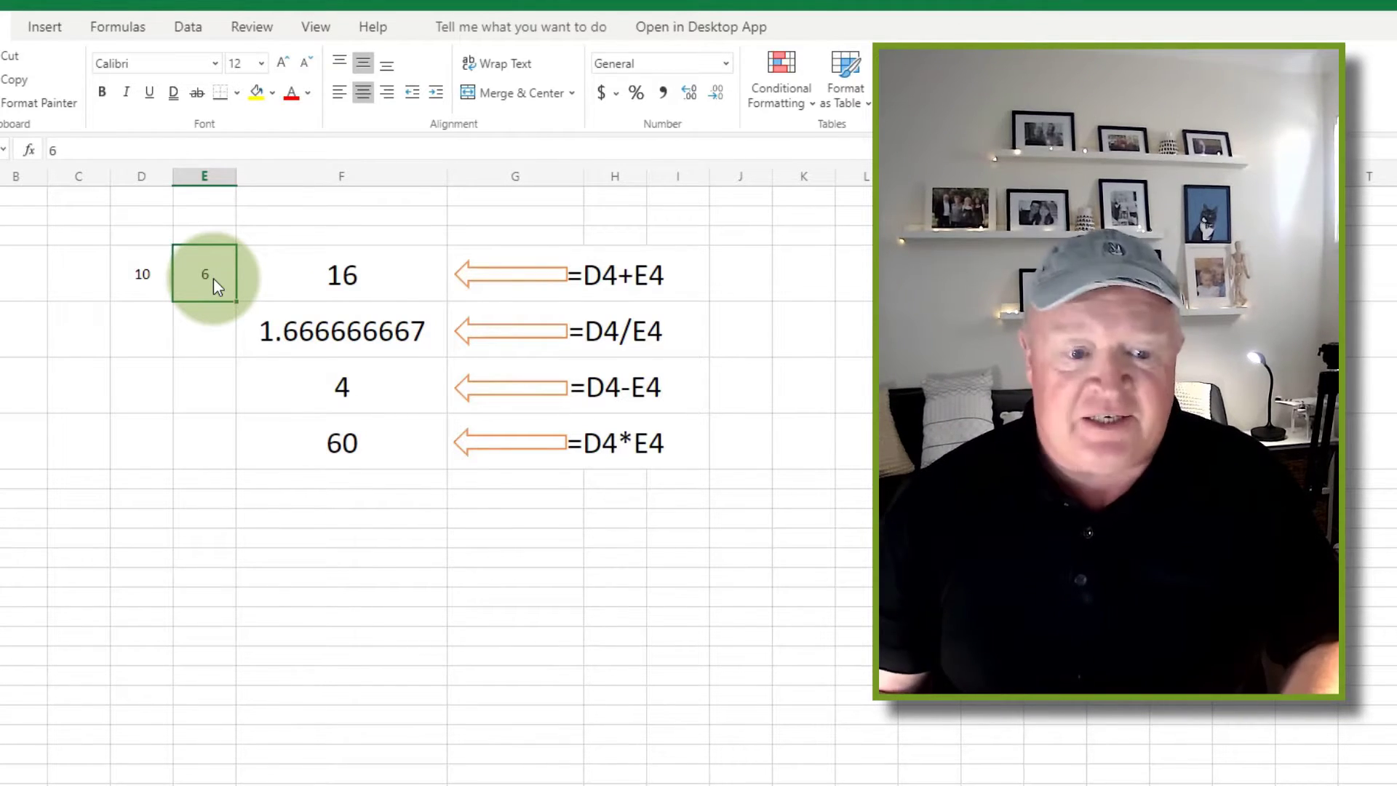
key("Left")
Enter the letter w in D4 so F4 shows #VALUE!
type("w")
key("Return")
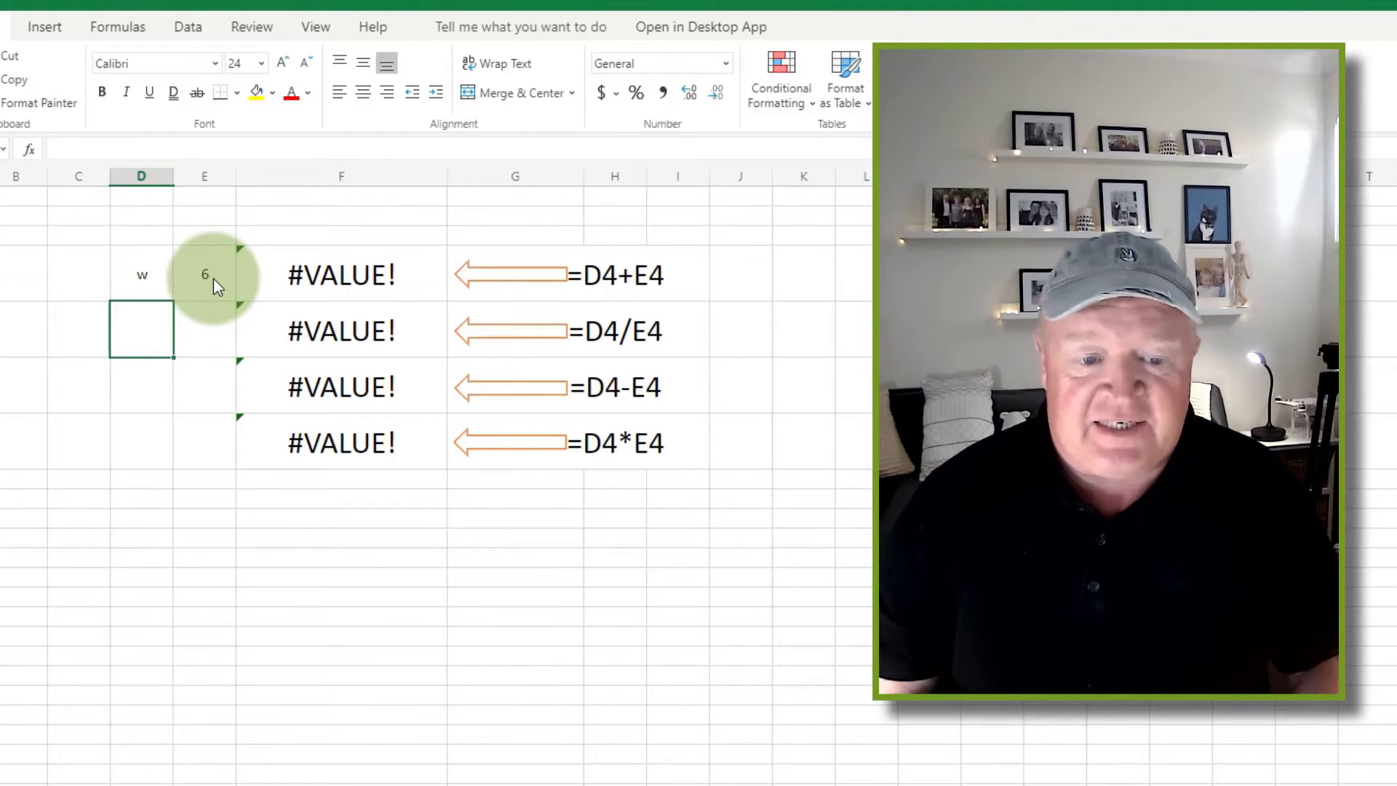
left_click(352, 287)
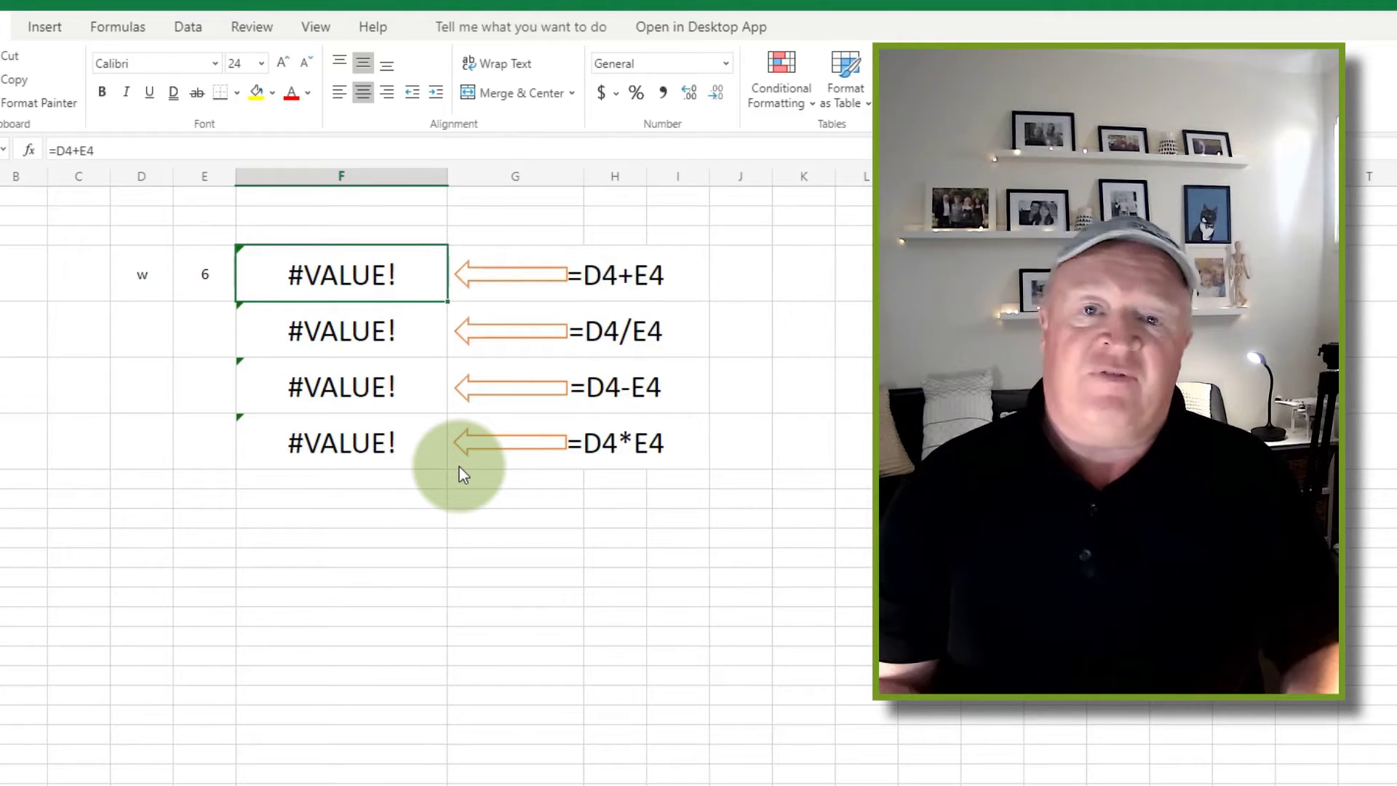
Replace the w in D4 with 4 and recheck the F4 formula.
left_click(146, 269)
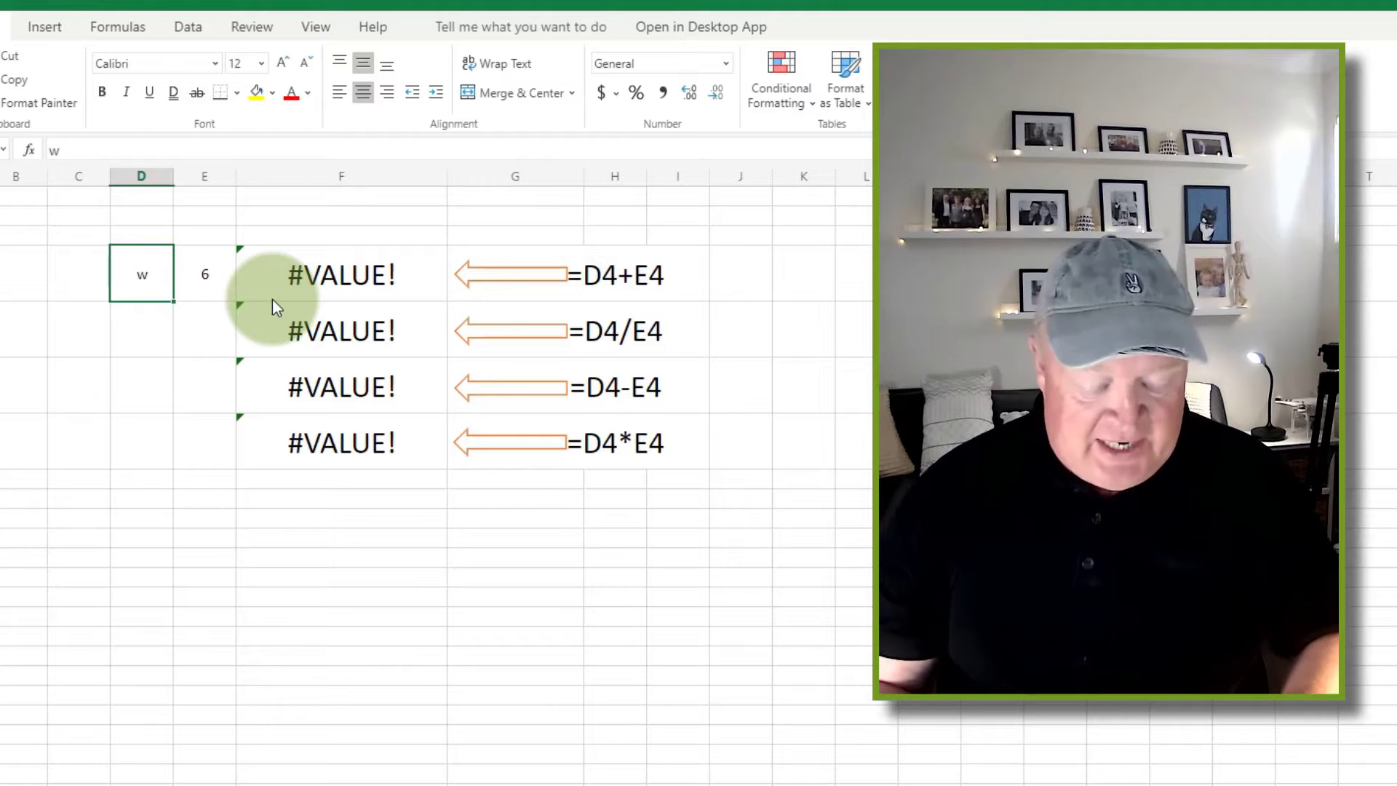
type("4")
key("Return")
key("Up")
key("Right")
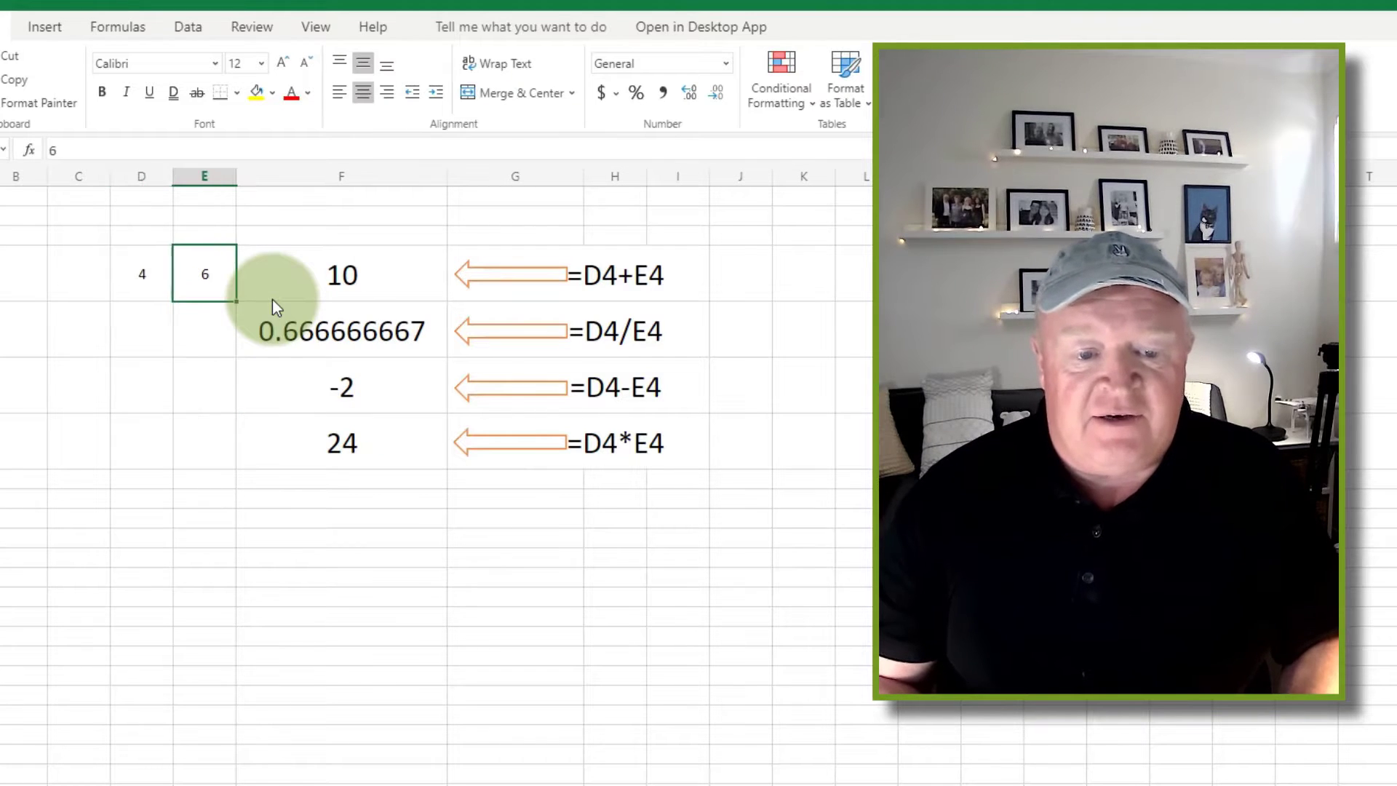
left_click(272, 299)
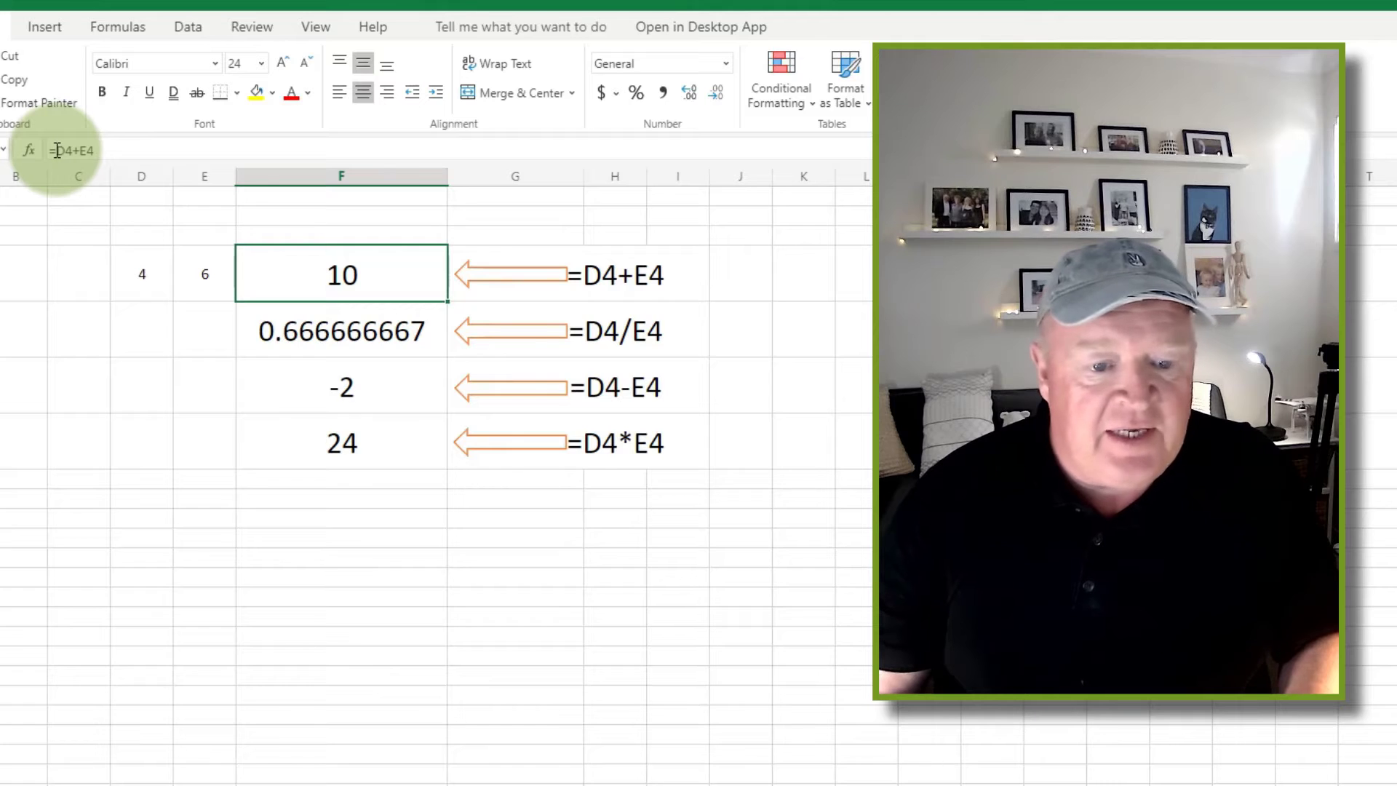
double_click(422, 275)
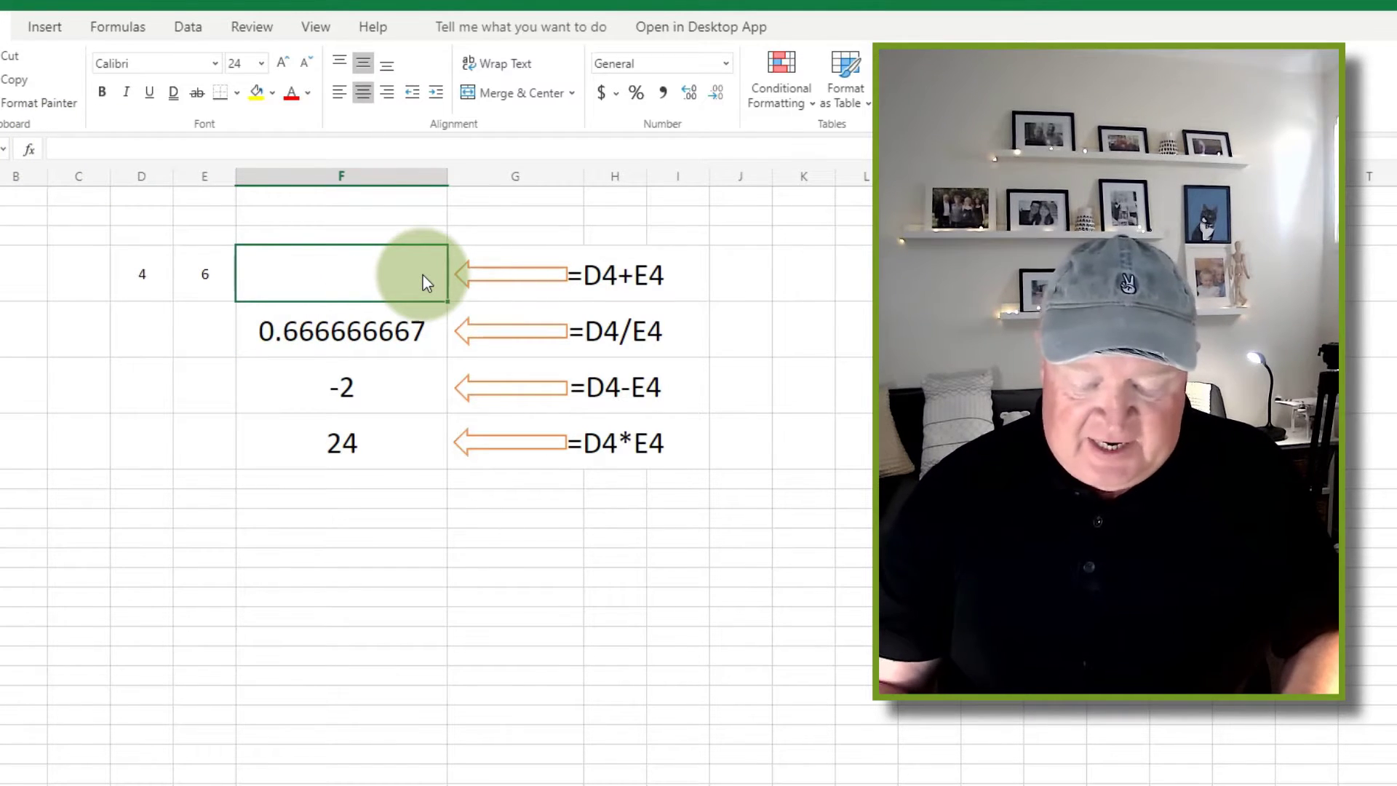
type("=d4")
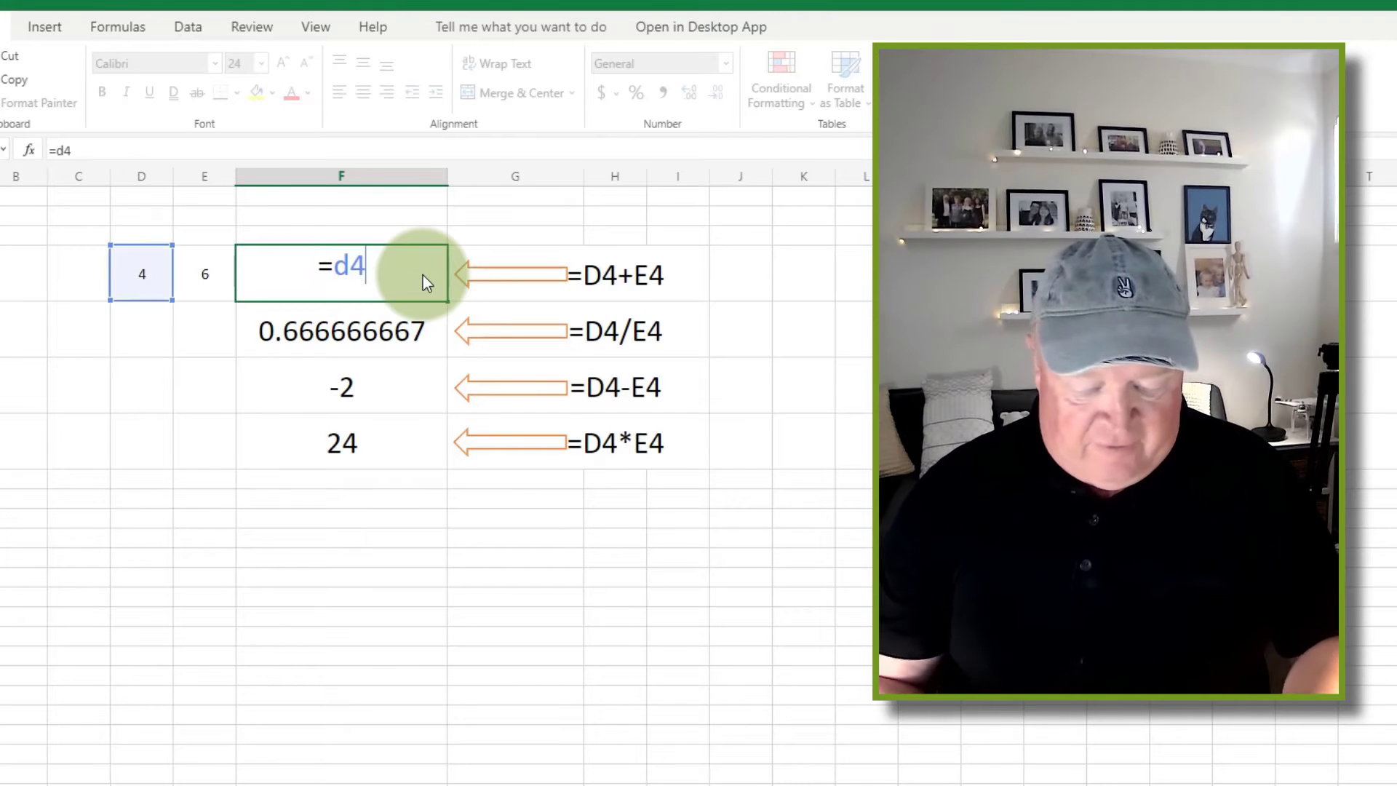
type("+e4")
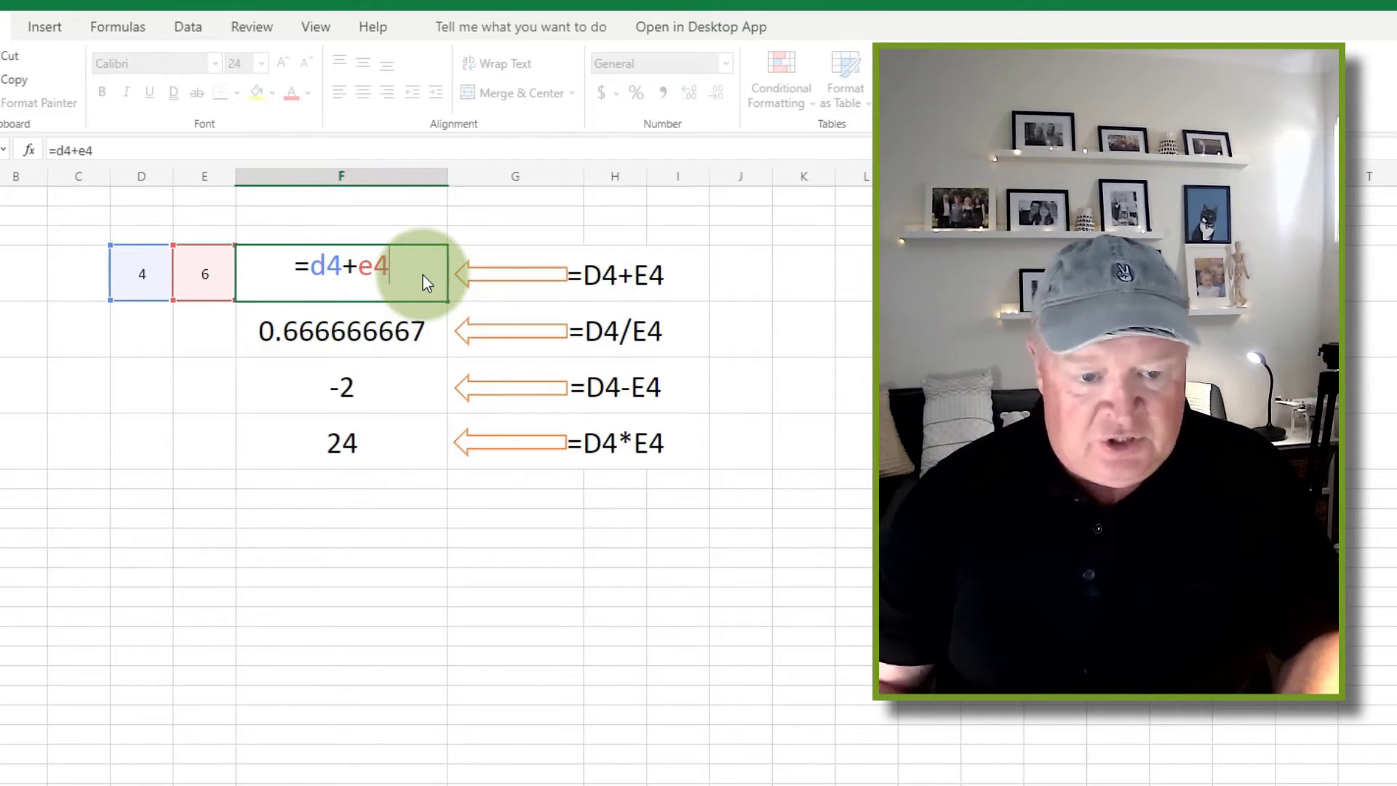
key("Return")
left_click(422, 282)
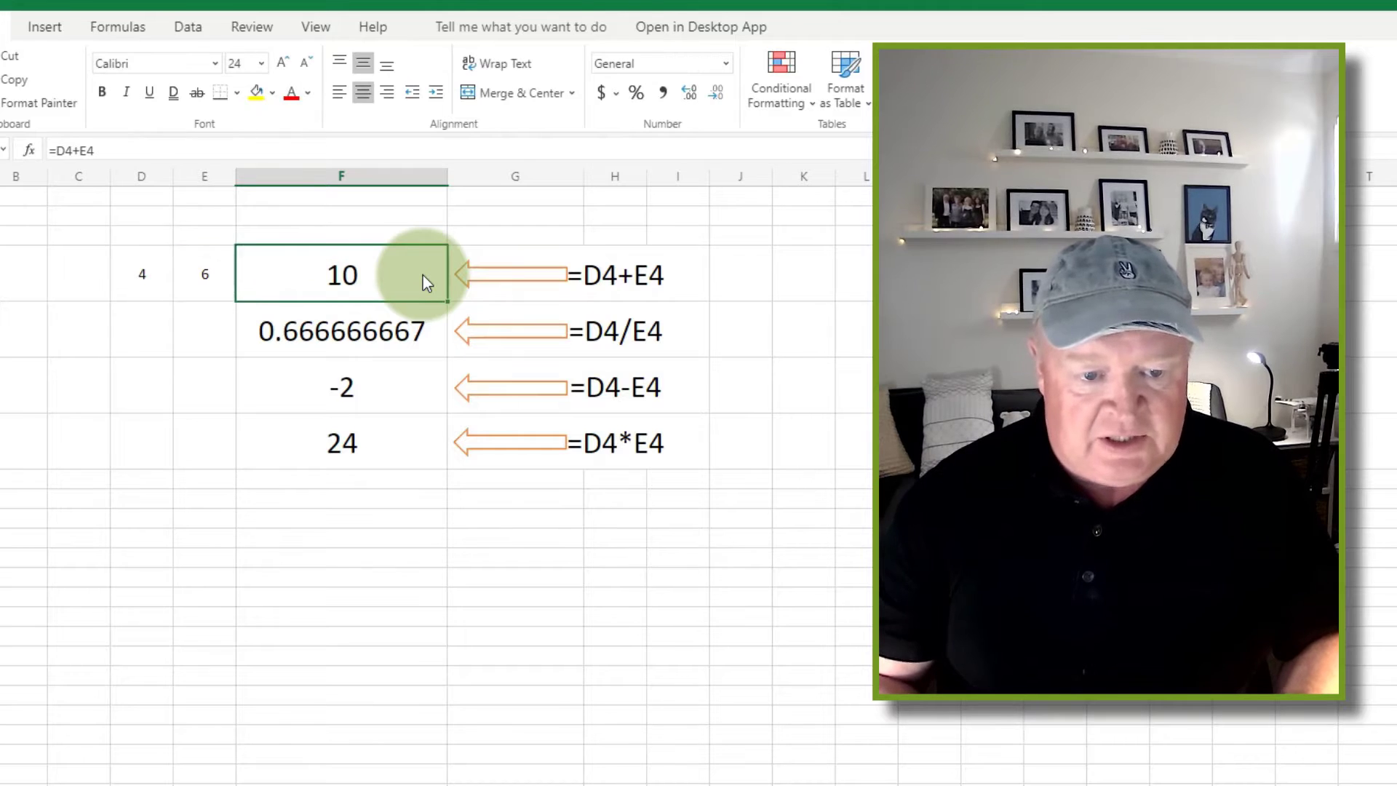
Change F4 to =iserror(D4+E4,"Please Enter Numbers Only").
double_click(310, 278)
left_click(259, 269)
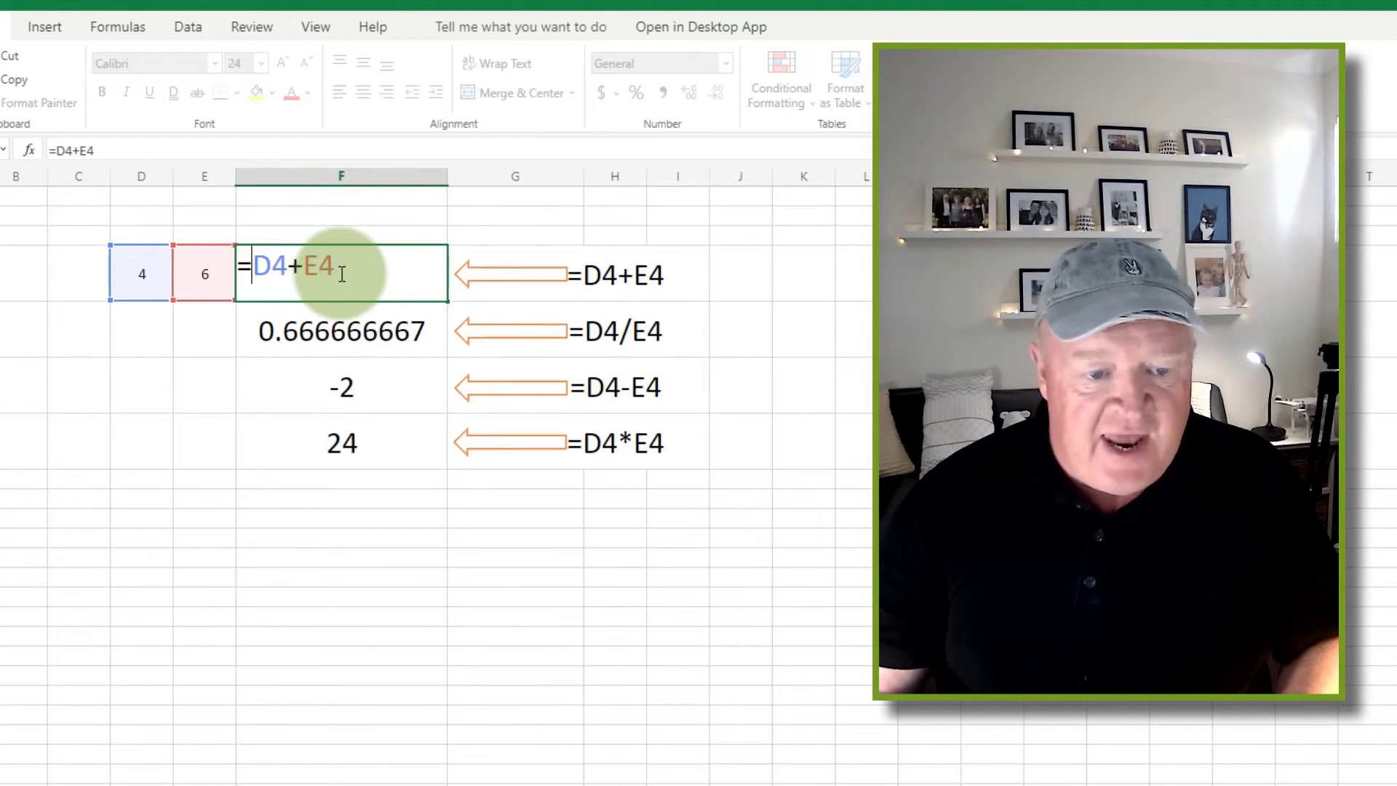
type("ise")
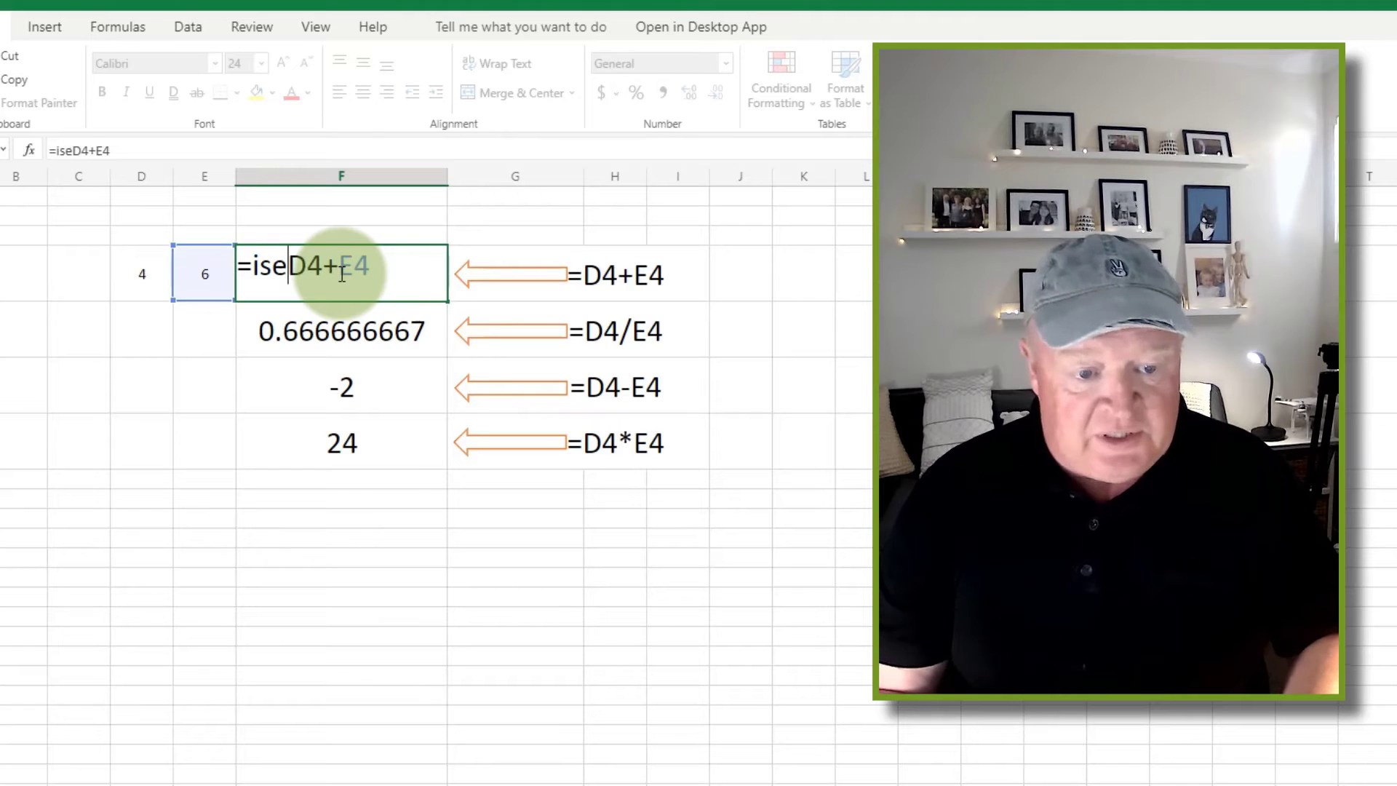
type("rror")
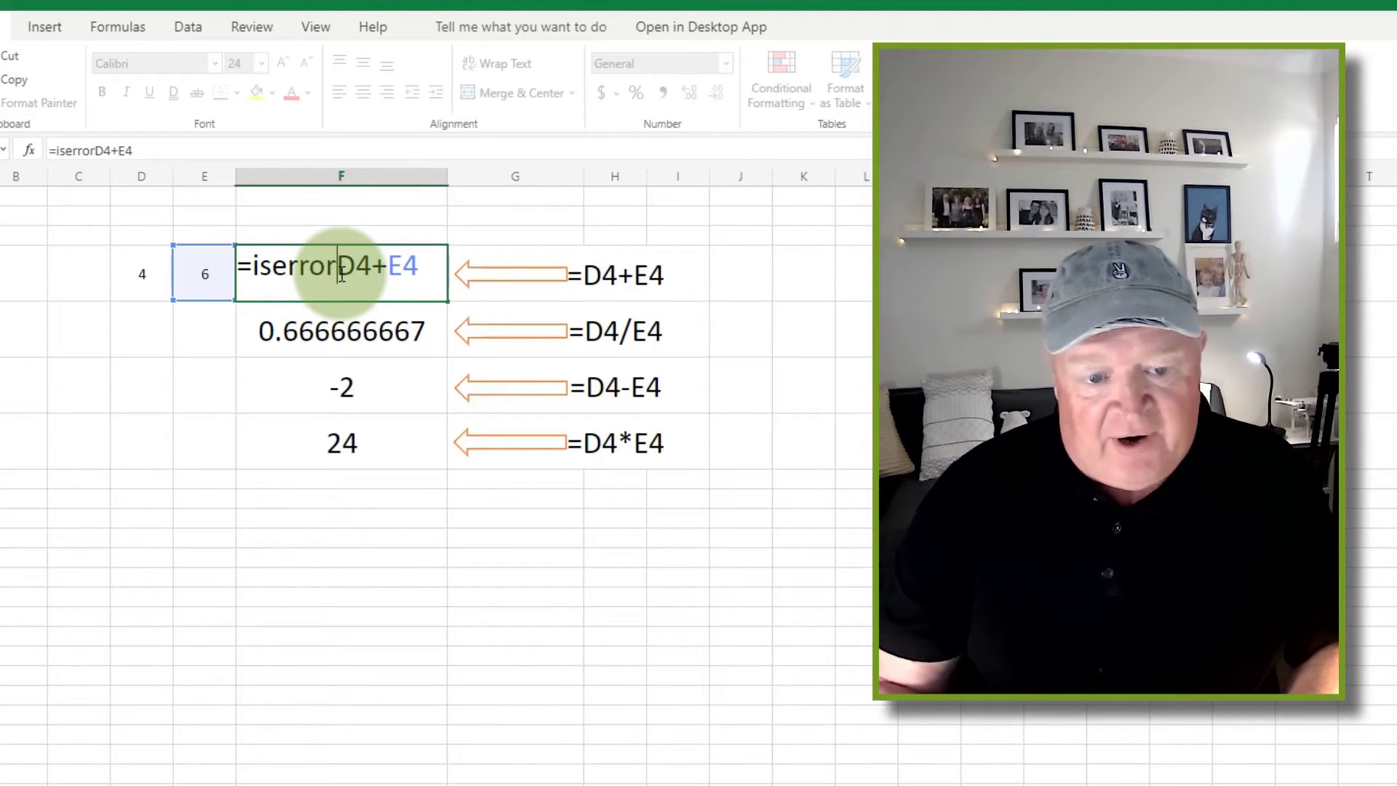
type("(")
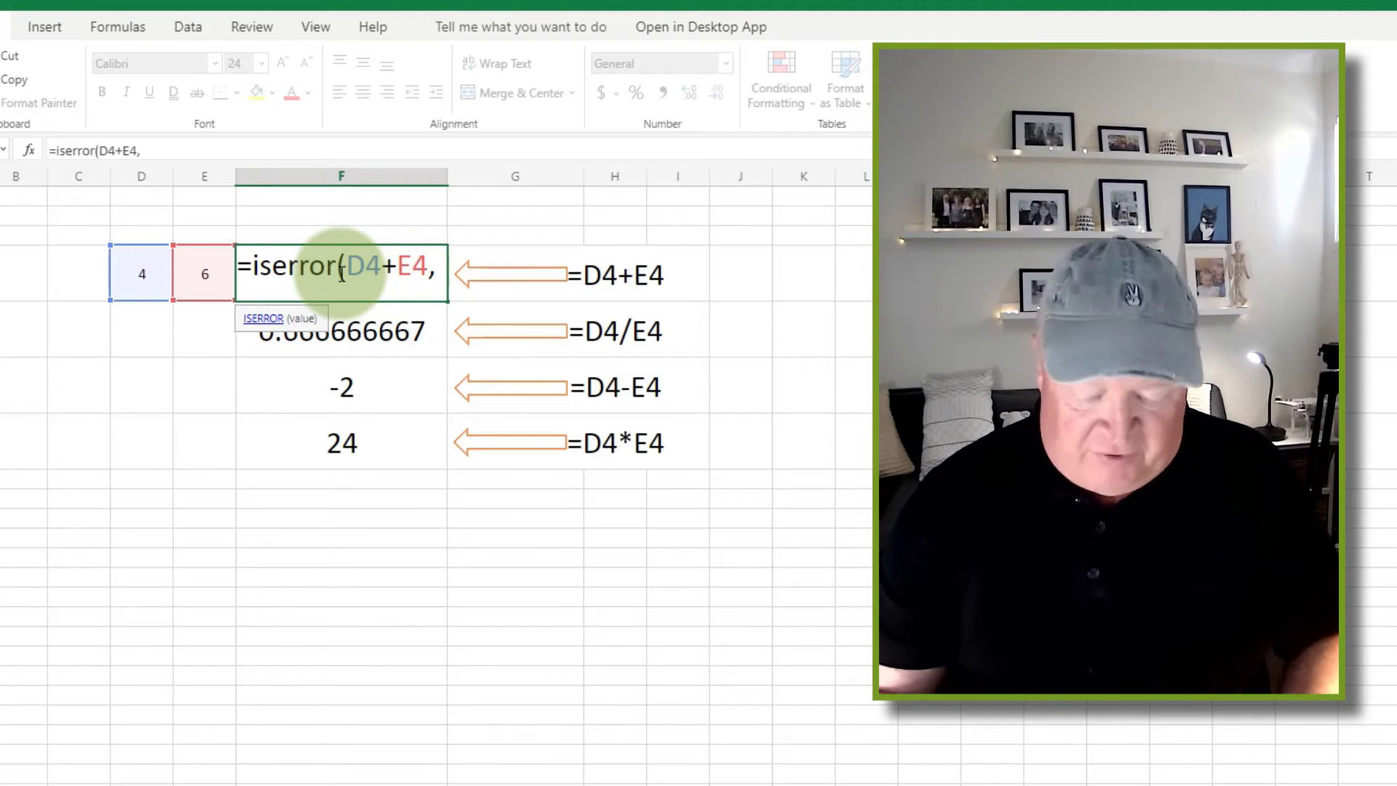
type("\"")
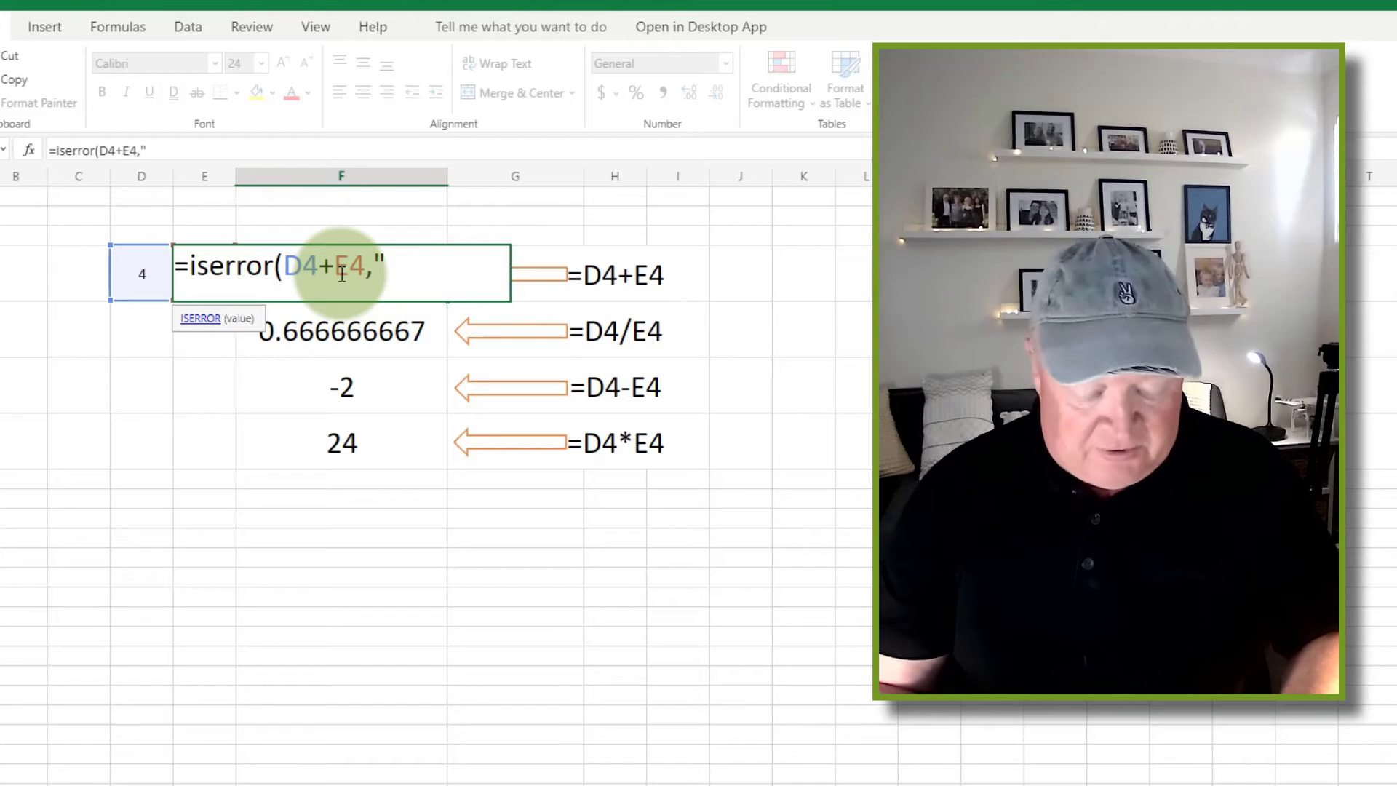
type("Please")
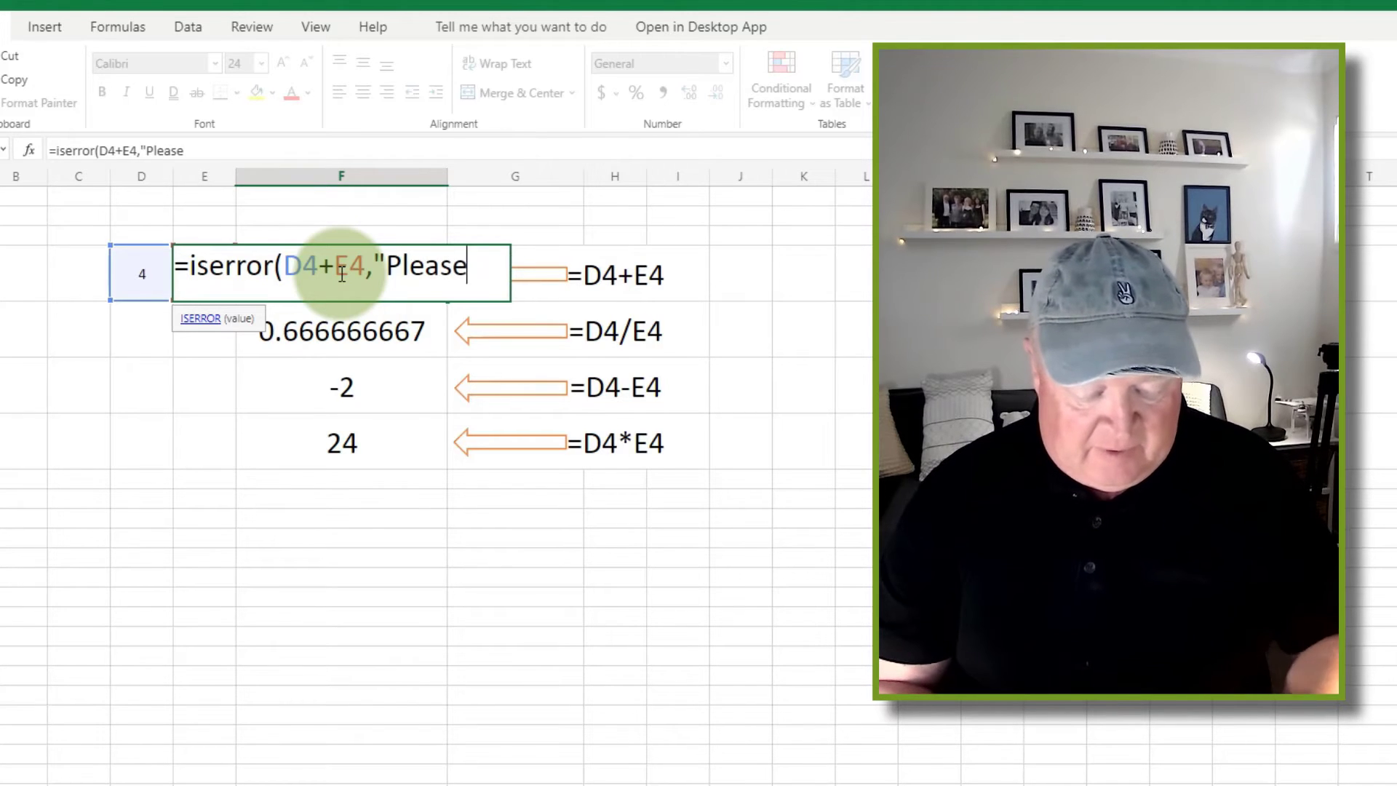
type(" Ebter")
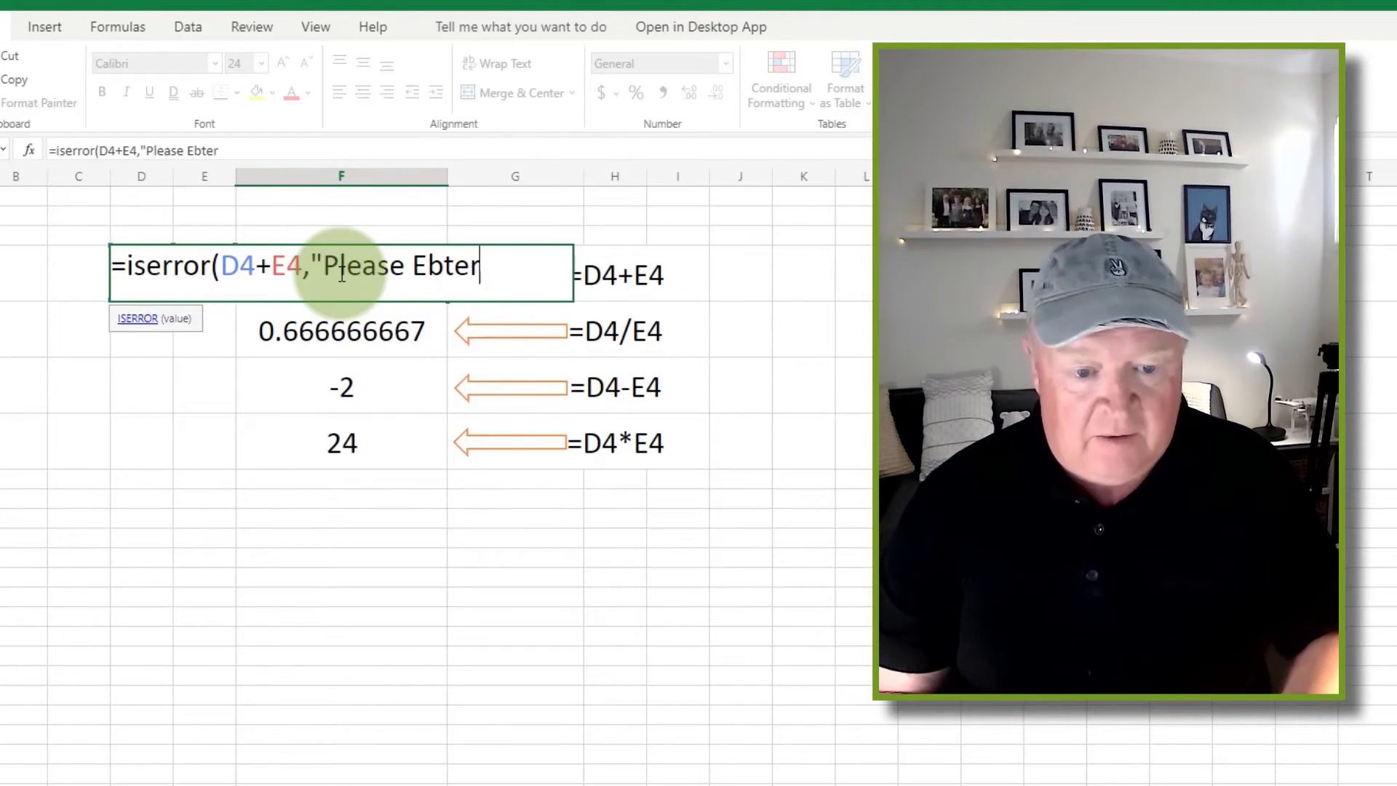
key("BackSpace")
key("BackSpace")
key("BackSpace")
key("BackSpace")
type("n")
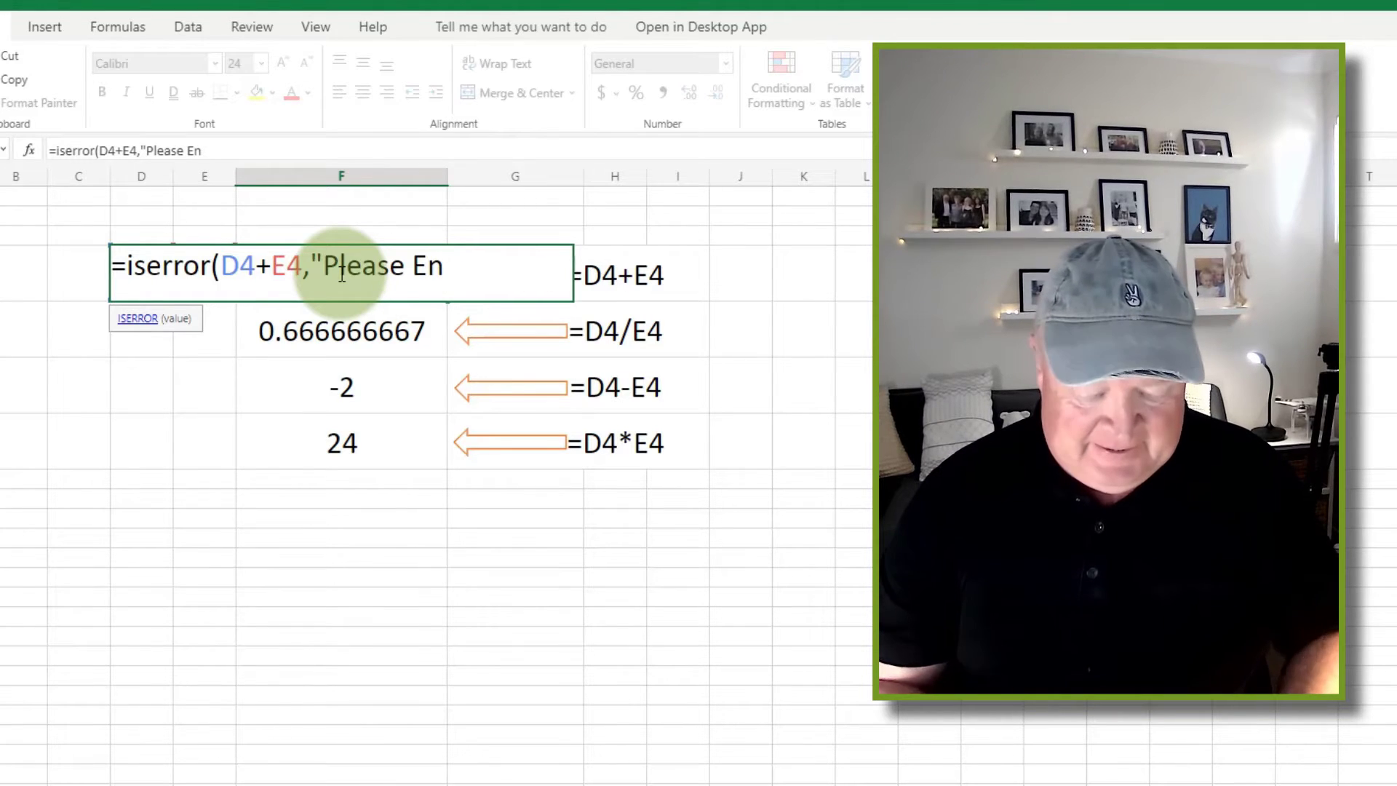
type("et ter Numbers Only")
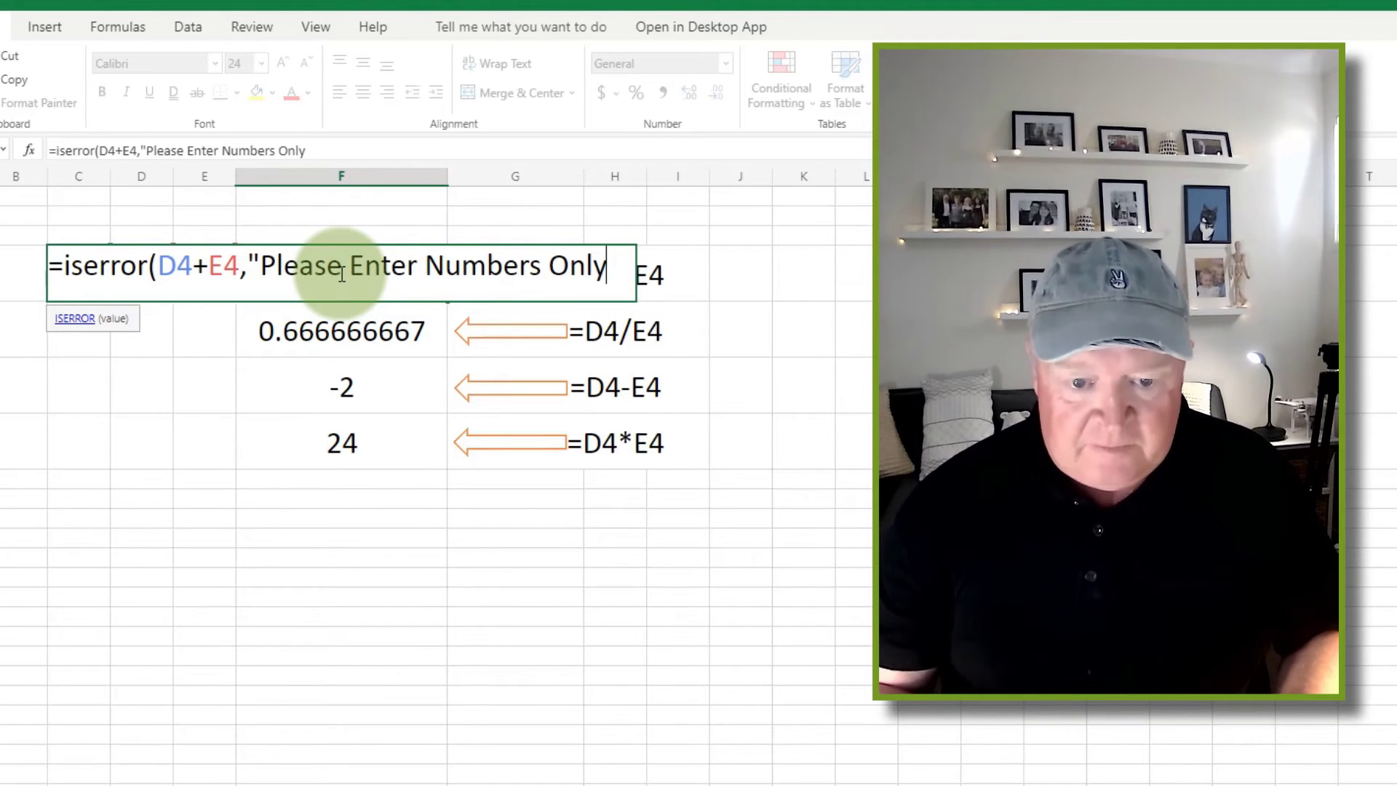
type("\")")
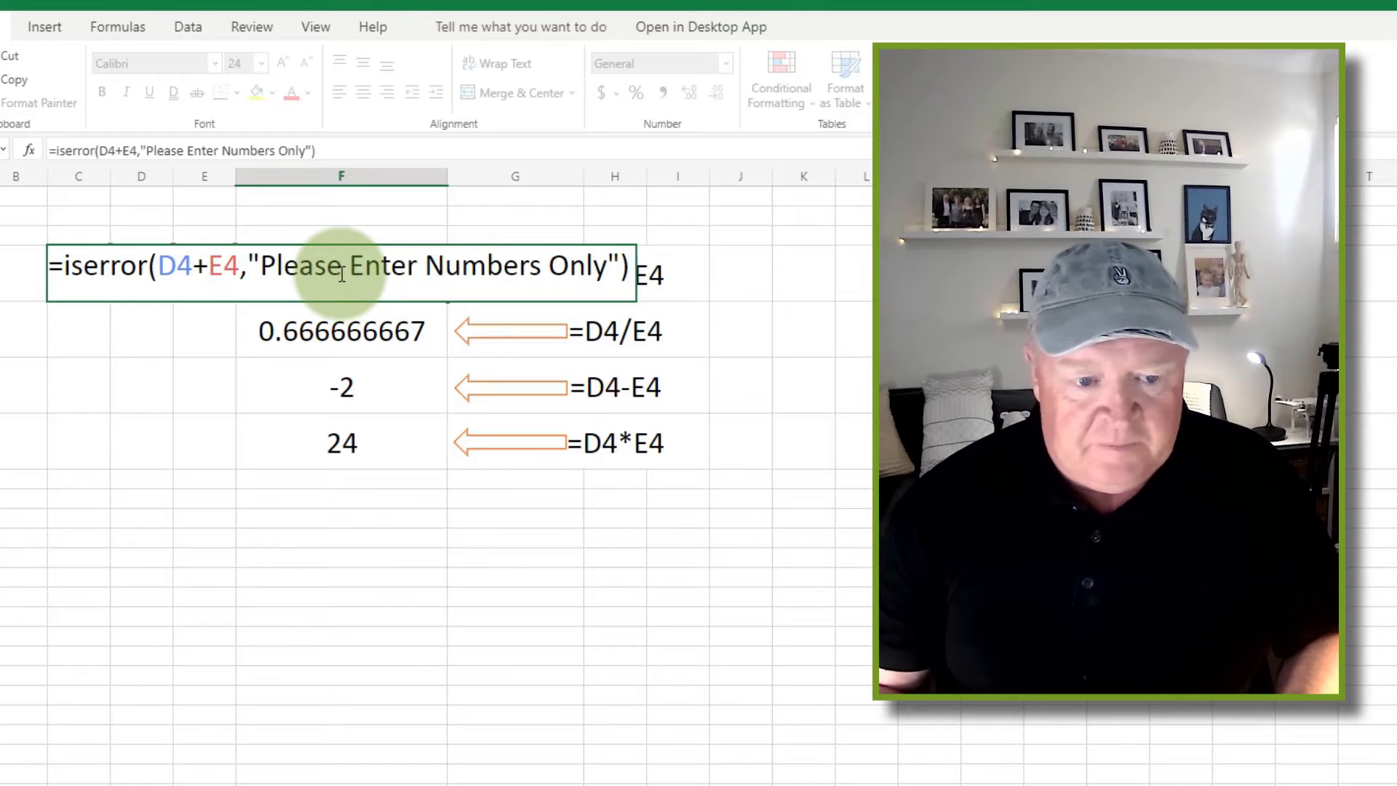
key("Return")
left_click(341, 274)
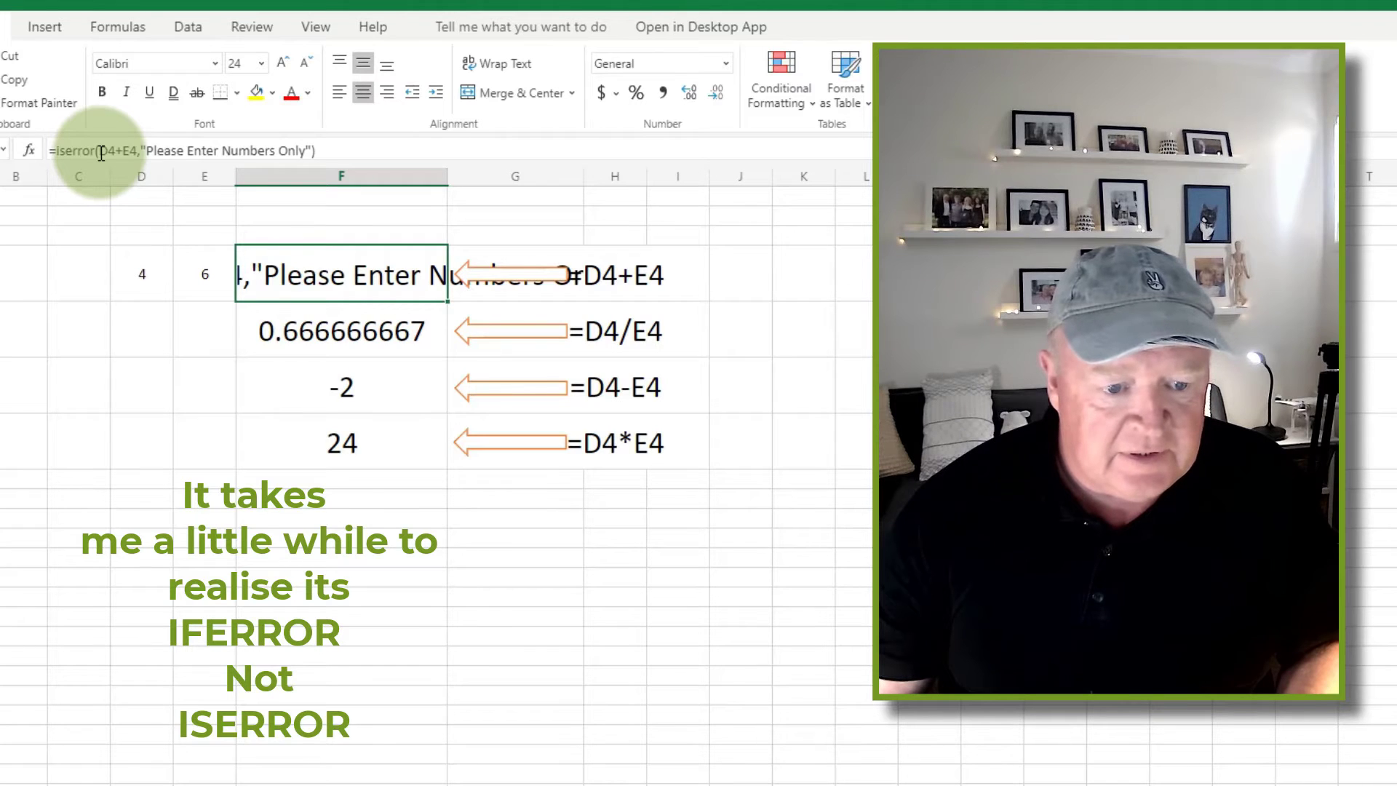
Enter 2 in D4 and review F4's formula.
left_click(128, 277)
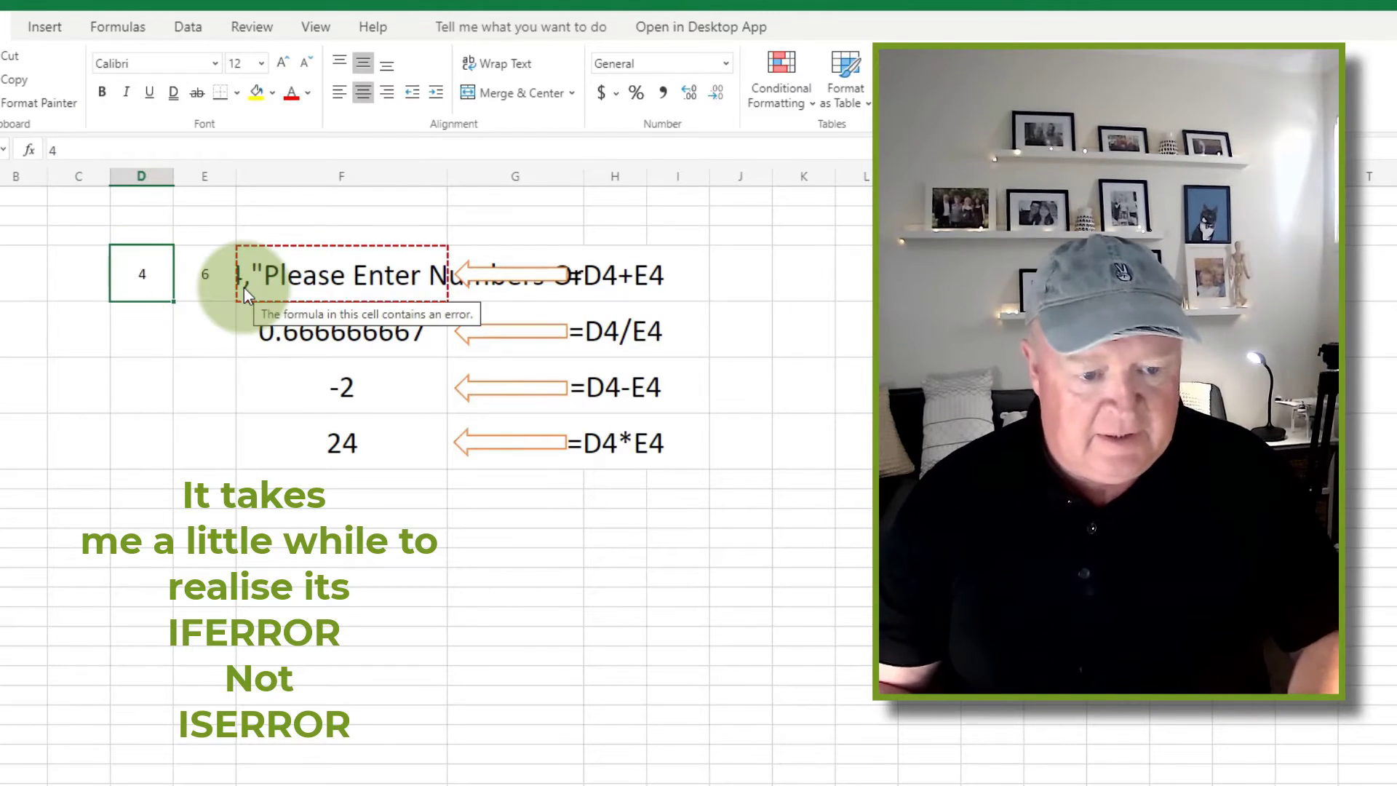
type("2")
key("Return")
key("Up")
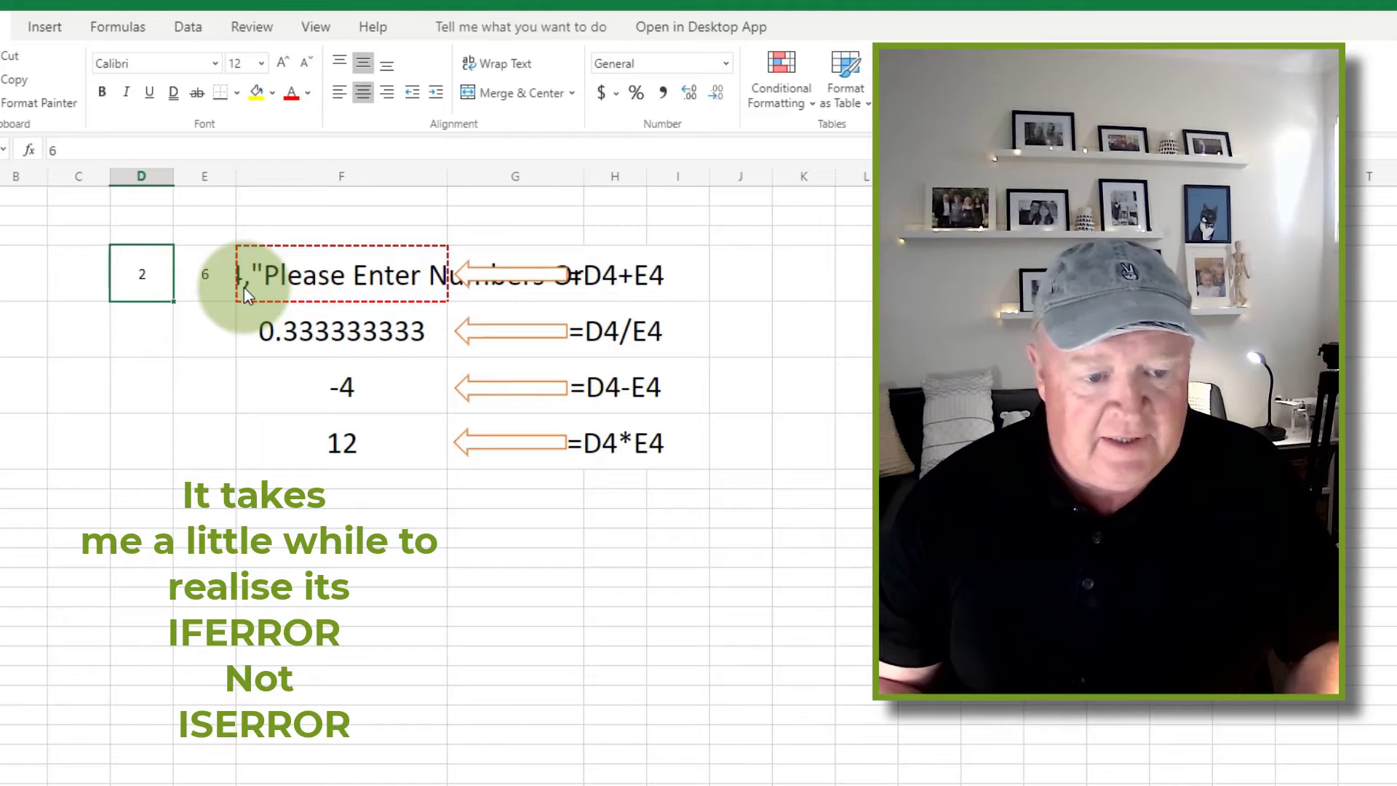
left_click(244, 287)
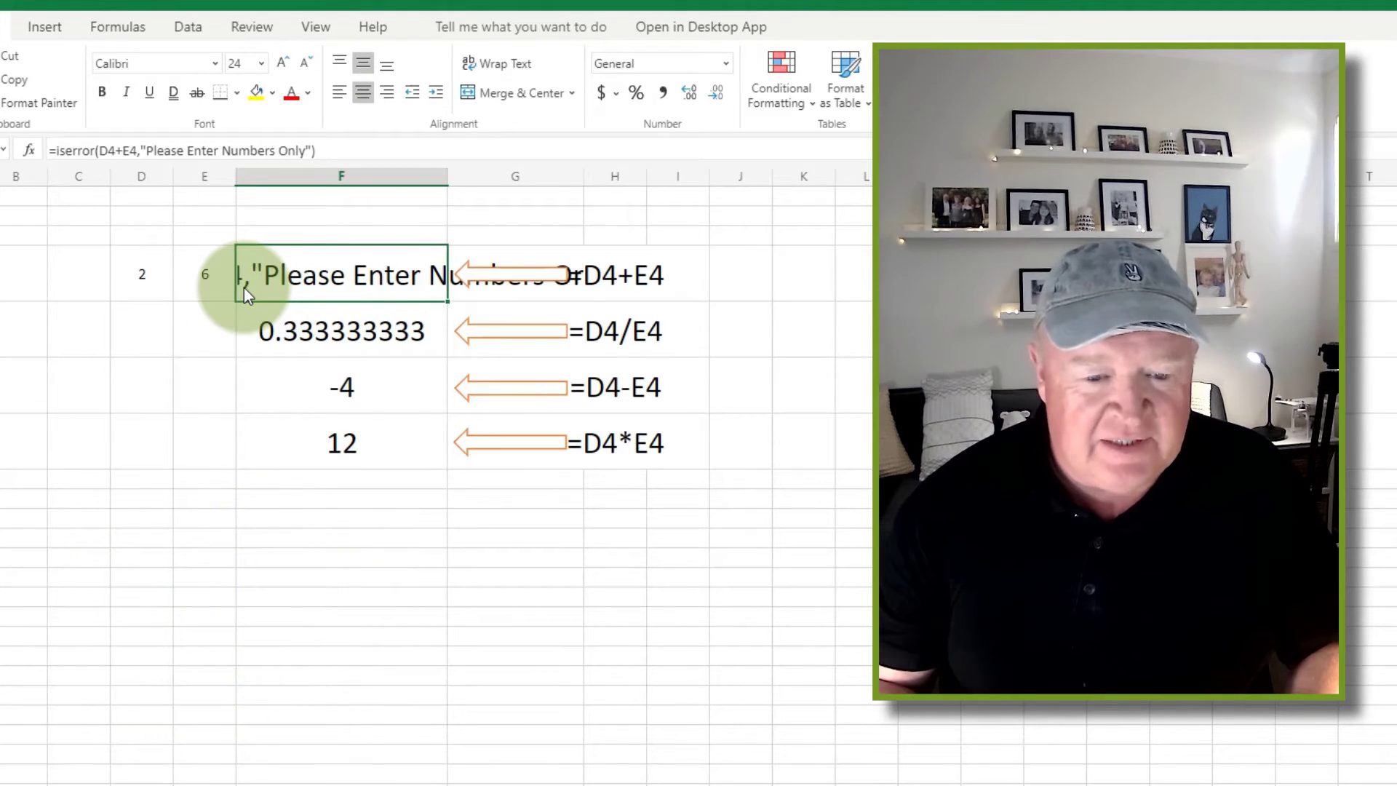
Look at the Item Price and Total Price IFERROR formulas on the Home Care Package Breakdown sheet.
left_click(14, 783)
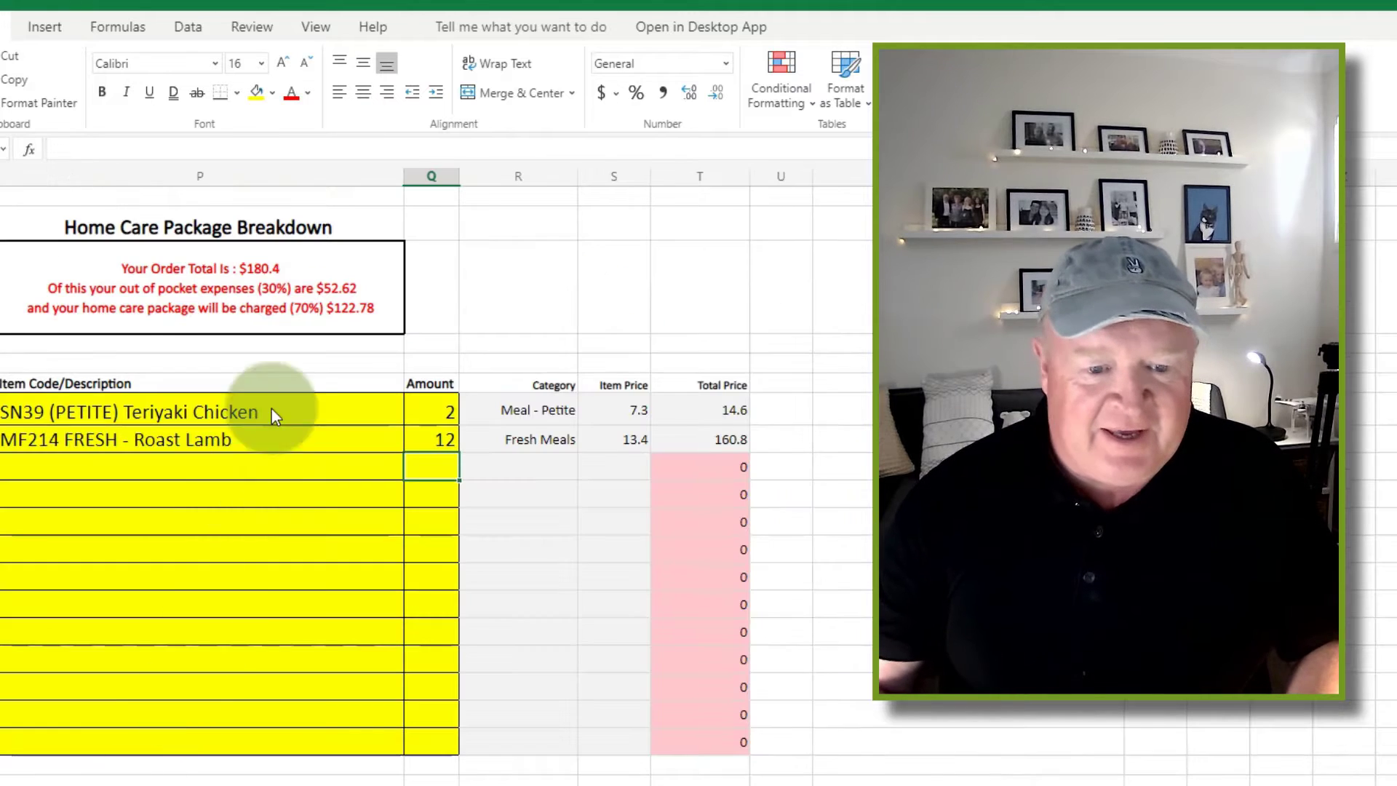
left_click(627, 408)
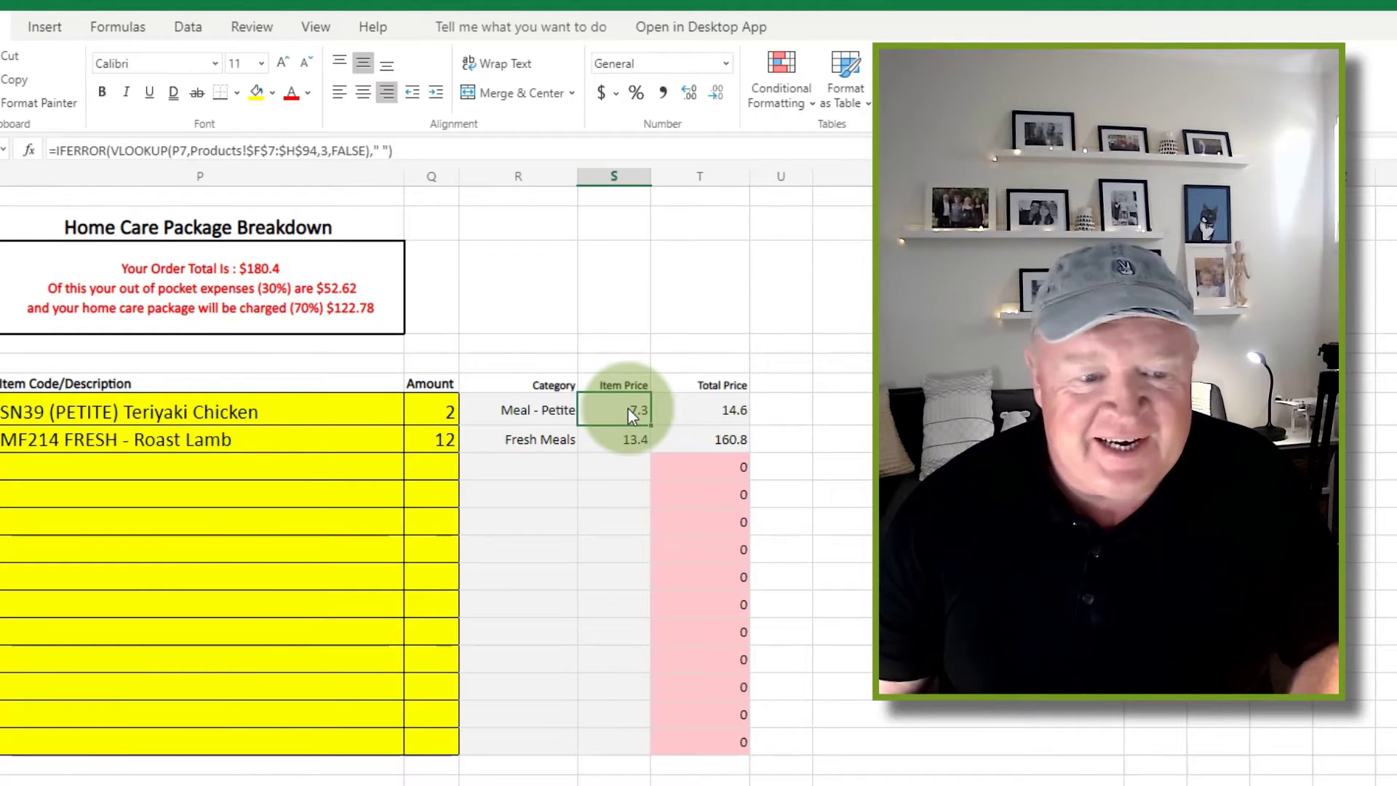
left_click(695, 411)
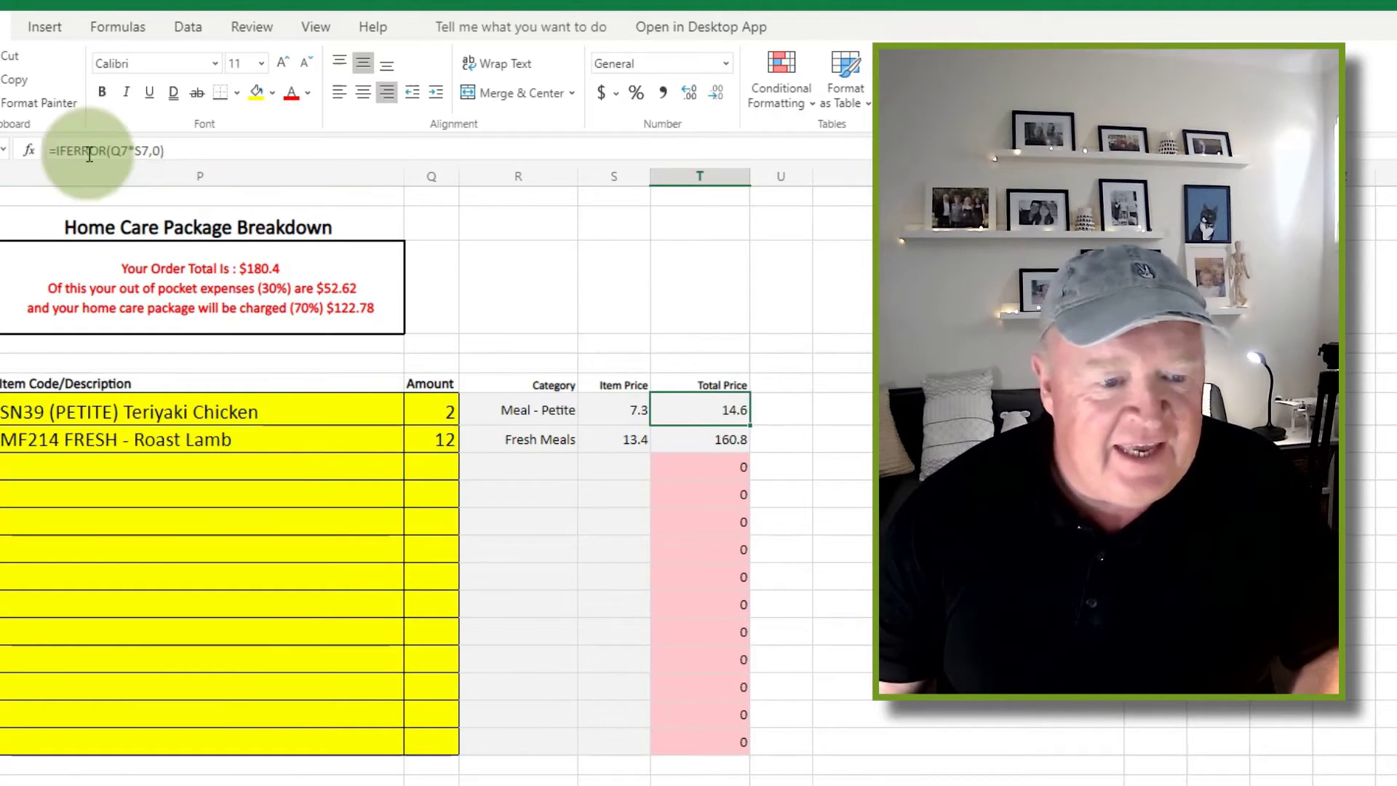
key("ctrl+Page_Down")
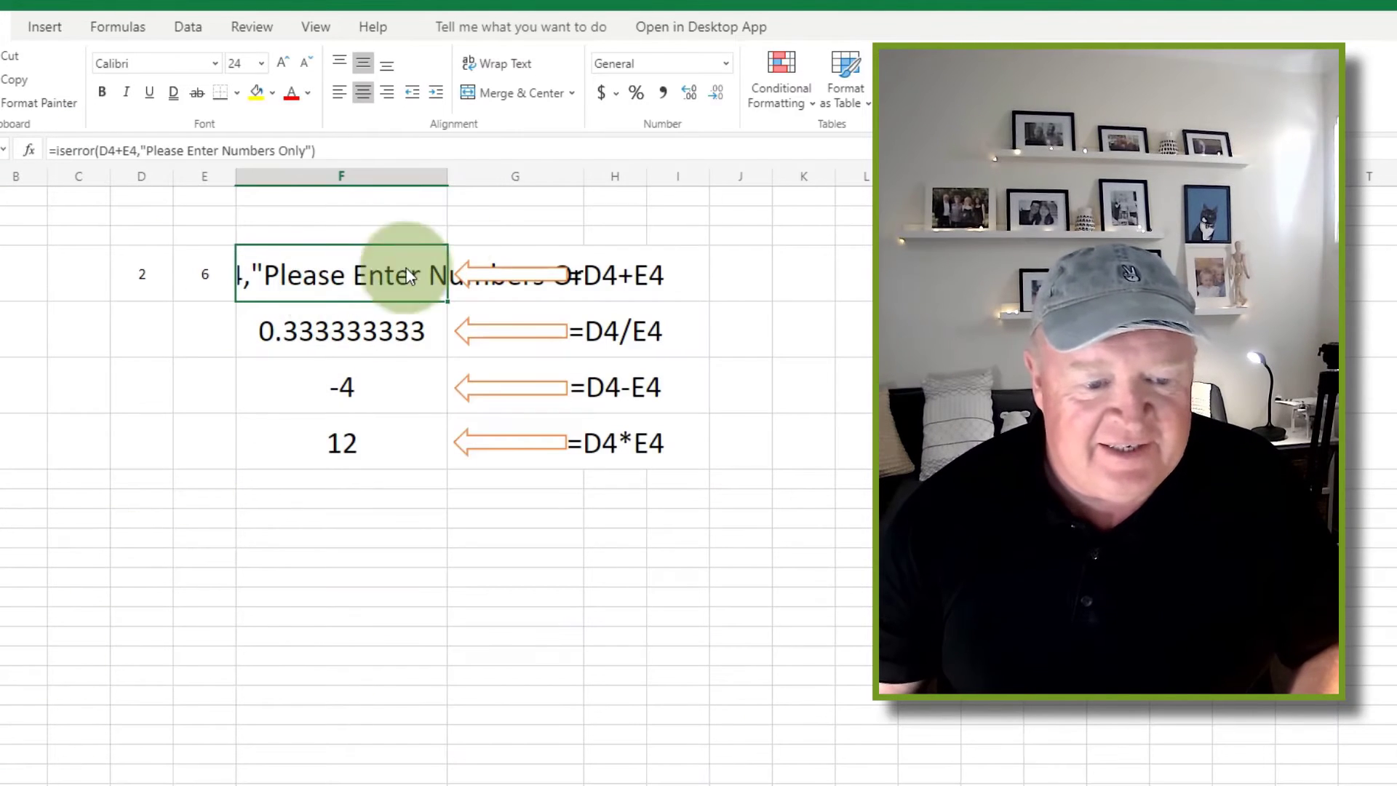
Correct iserror to IFERROR in F4's formula so it returns 8.
left_click(64, 153)
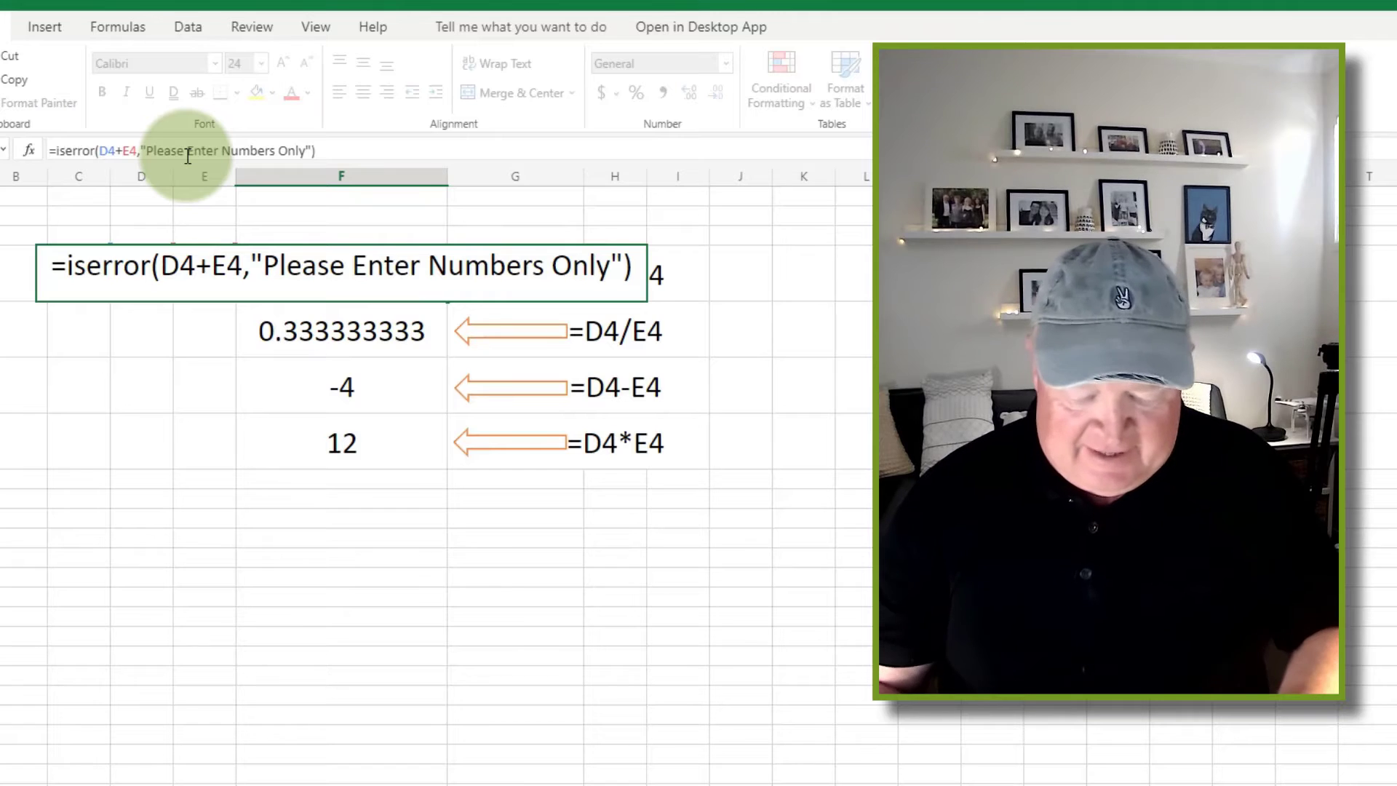
key("BackSpace")
type("f")
key("Return")
key("Up")
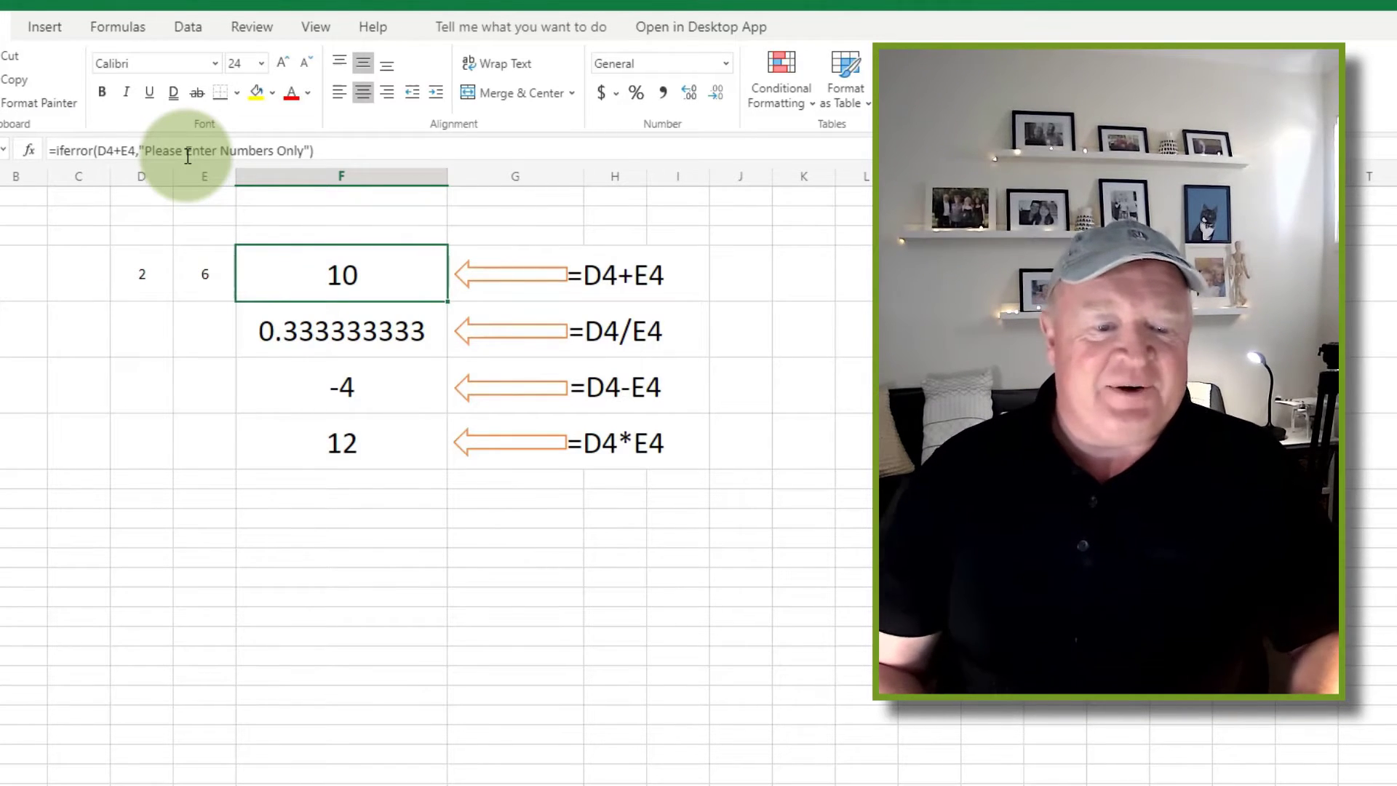
left_click(622, 285)
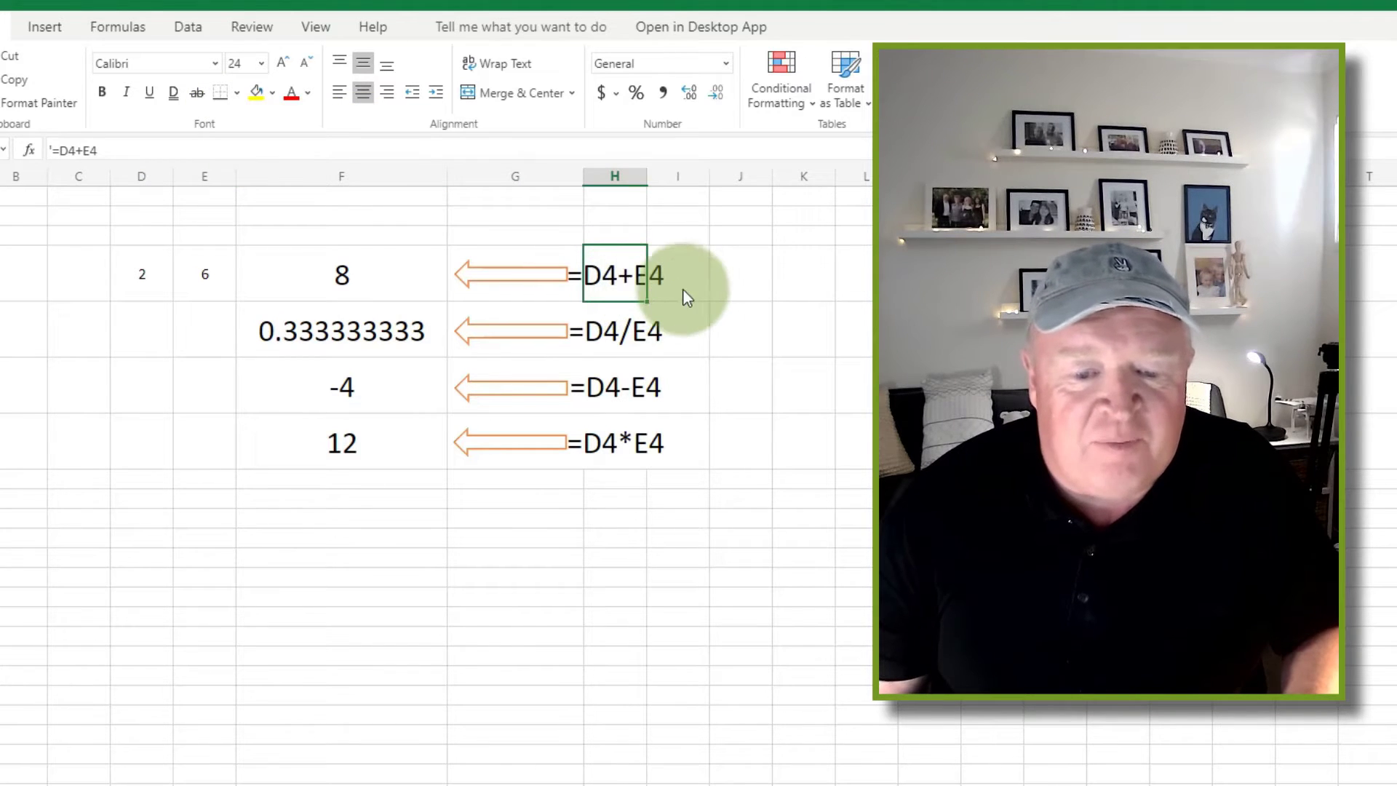
left_click(295, 279)
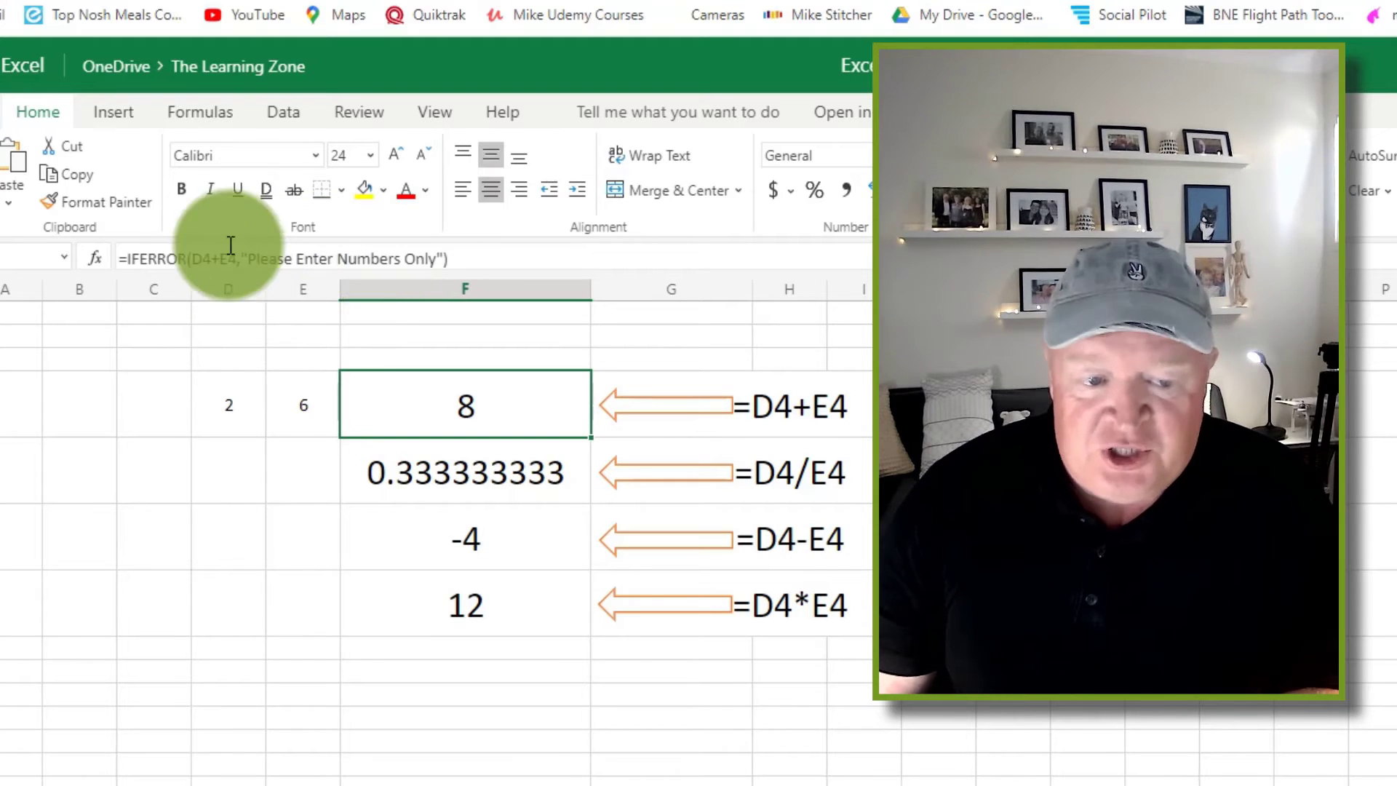
Enter w in E4 so F4 shows Please Enter Numbers Only.
left_click(287, 434)
type("w")
key("Return")
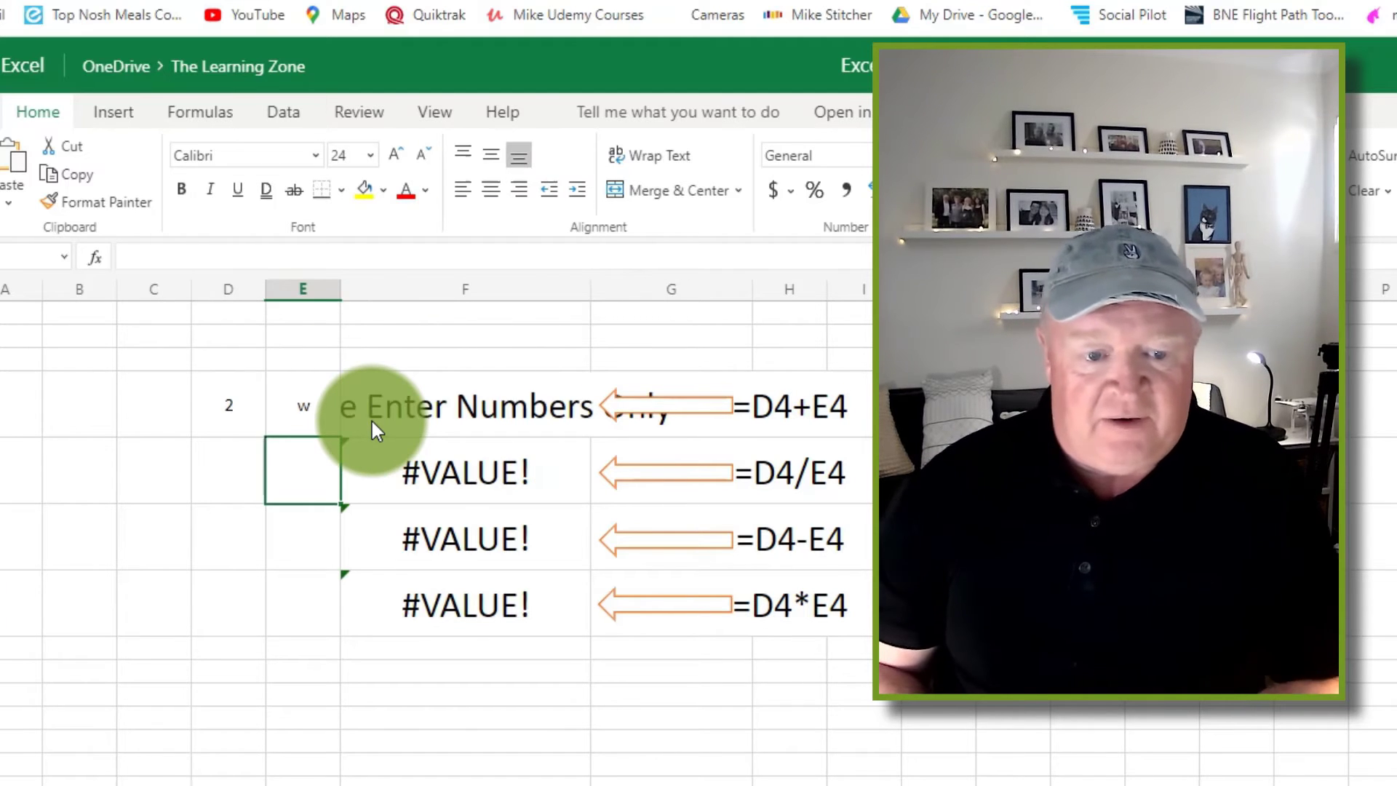
key("Up")
Set the F4:F7 results to font size 12 and review F4's formula.
left_click(478, 400)
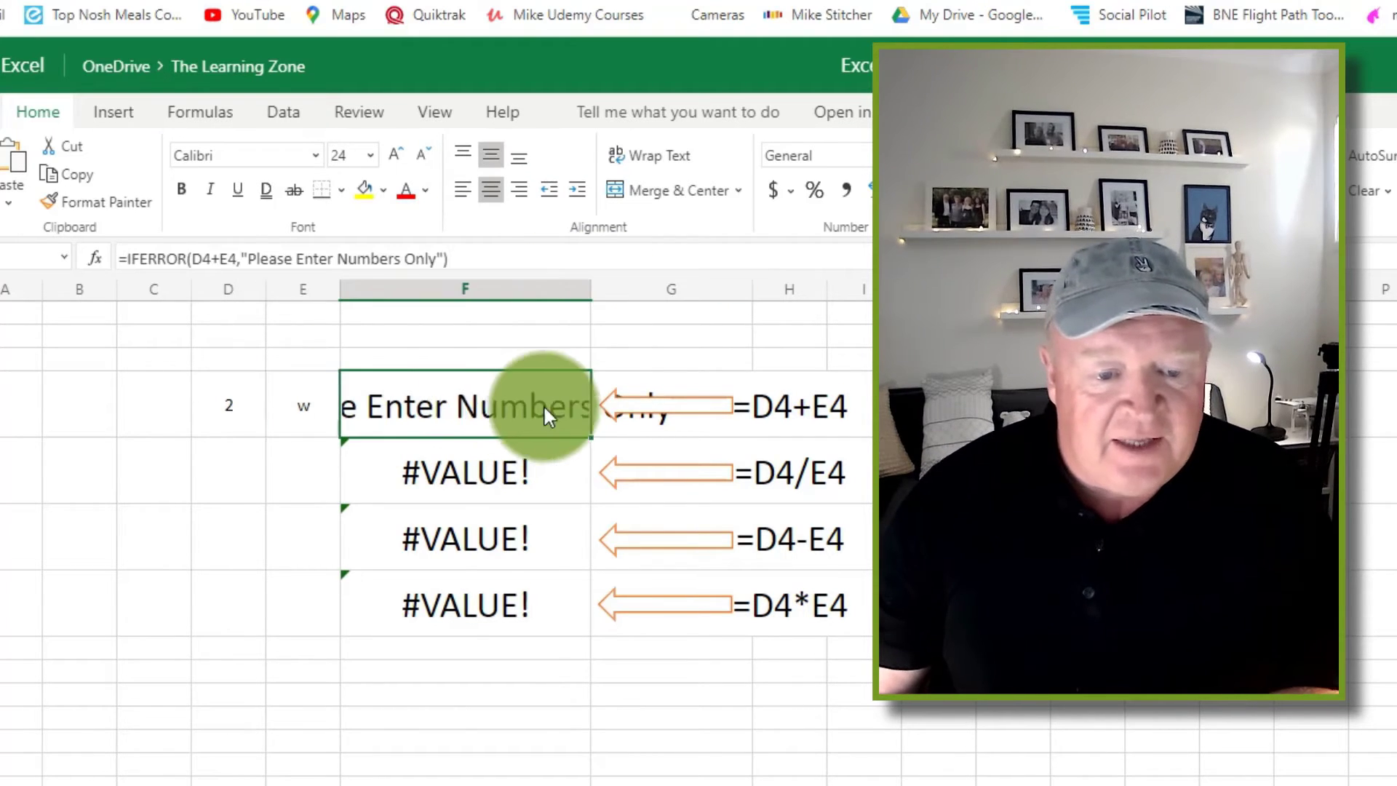
left_click_drag(500, 396, 508, 585)
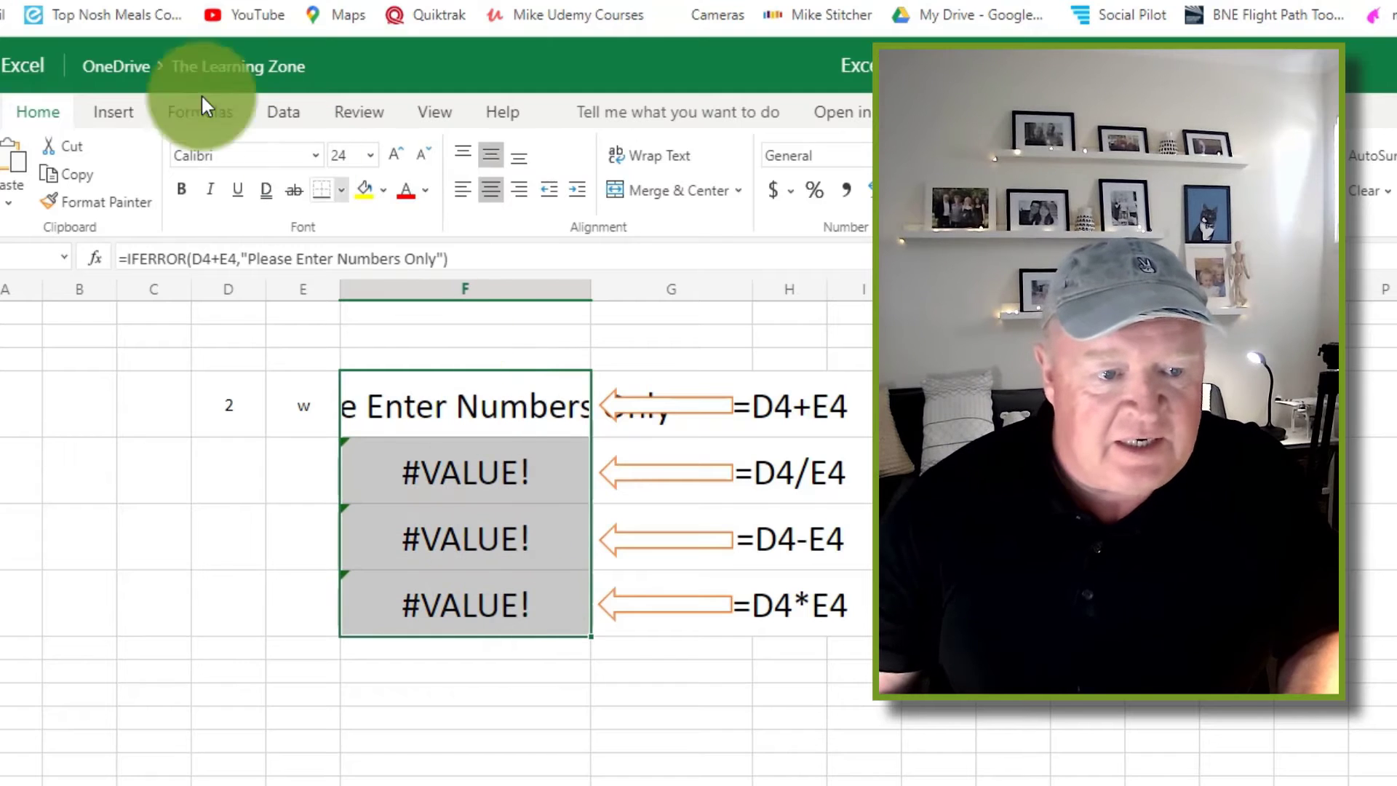
left_click(372, 164)
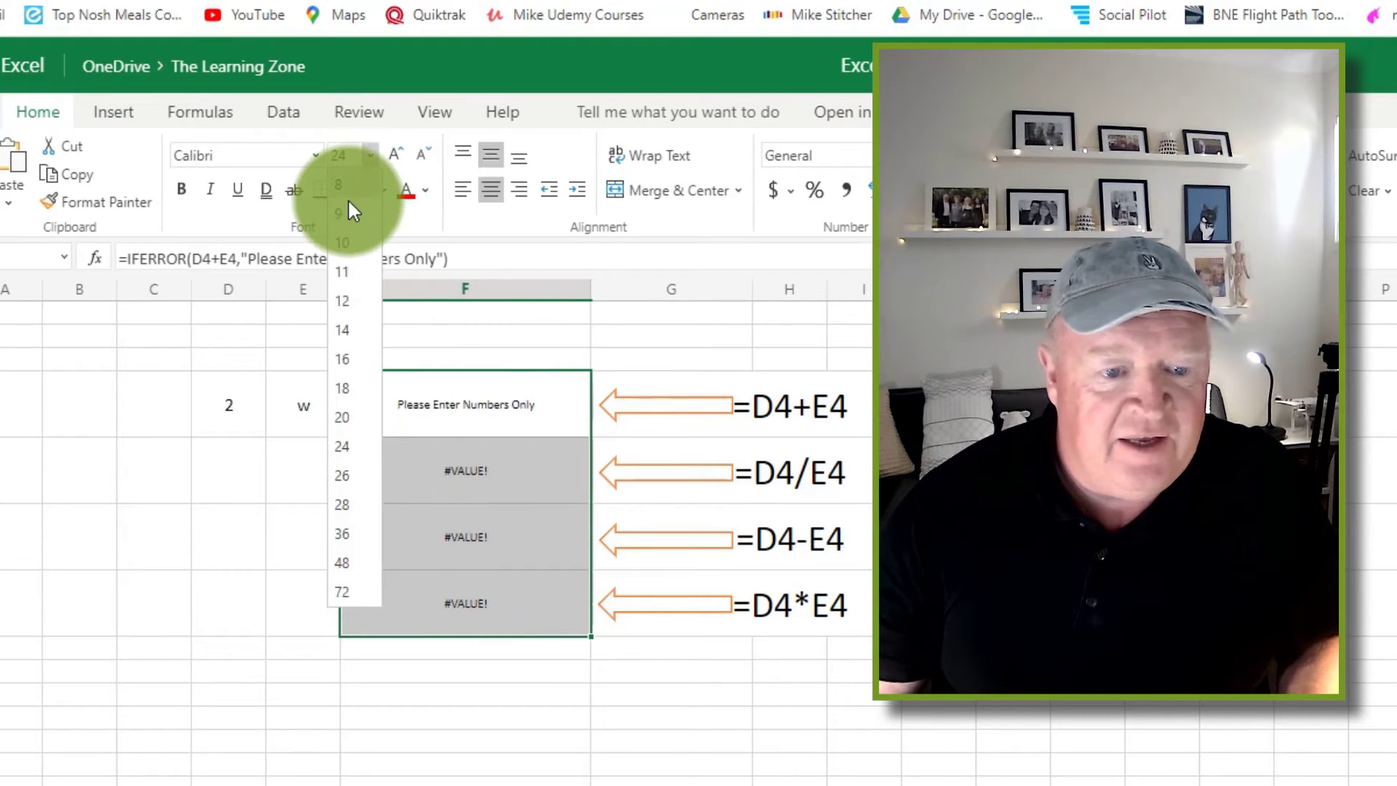
left_click(351, 300)
left_click(715, 360)
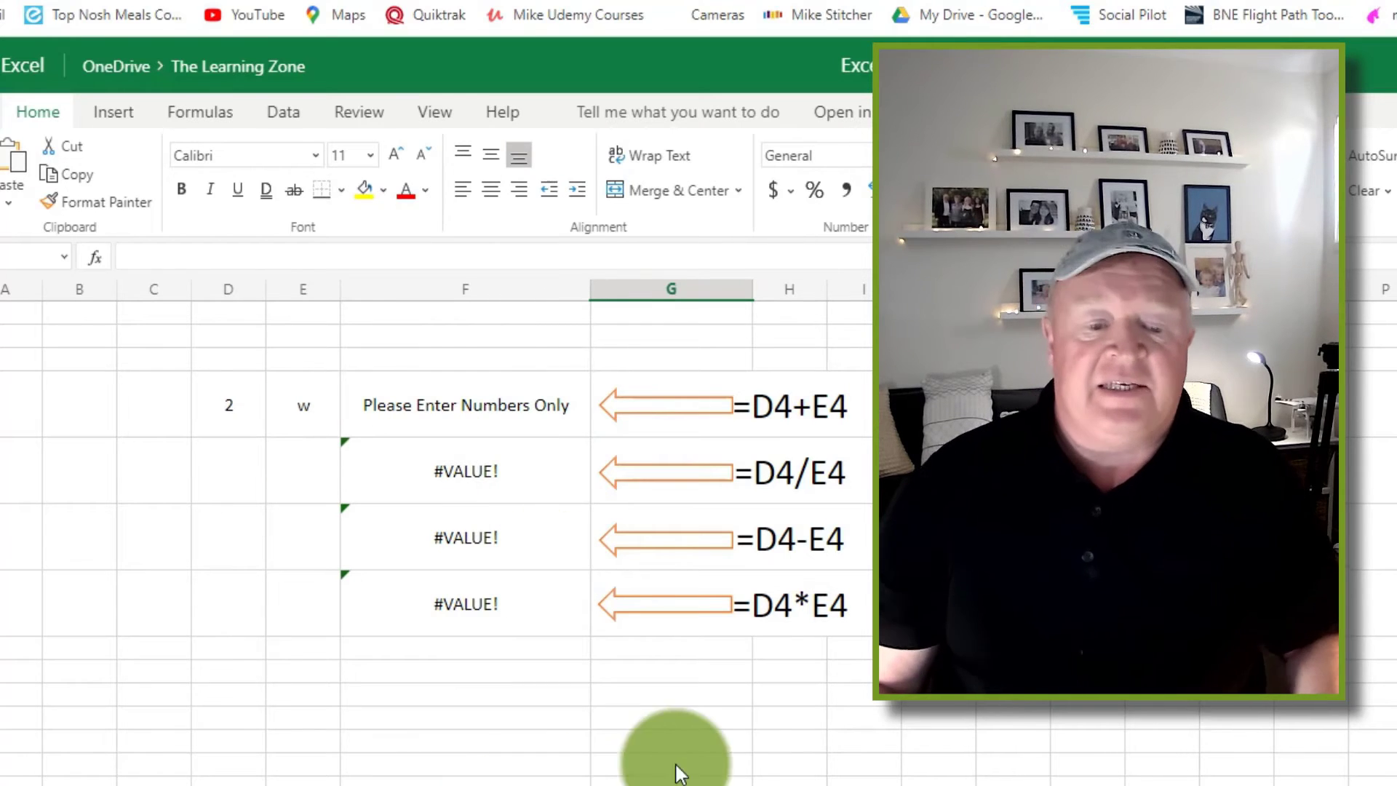
left_click(427, 416)
left_click(313, 409)
left_click(437, 411)
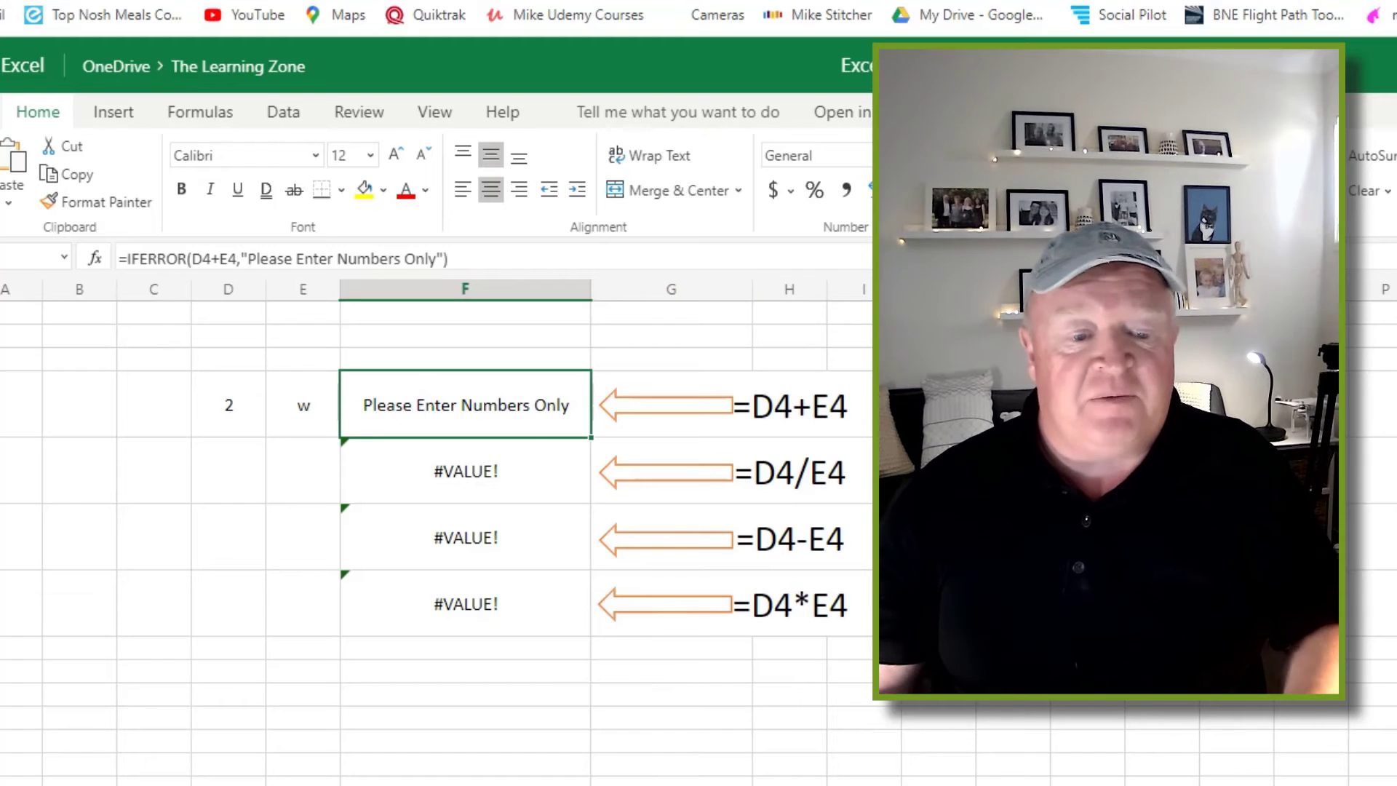
Enter 12, then r, then 2 in E4 to test F4's error message.
left_click(312, 414)
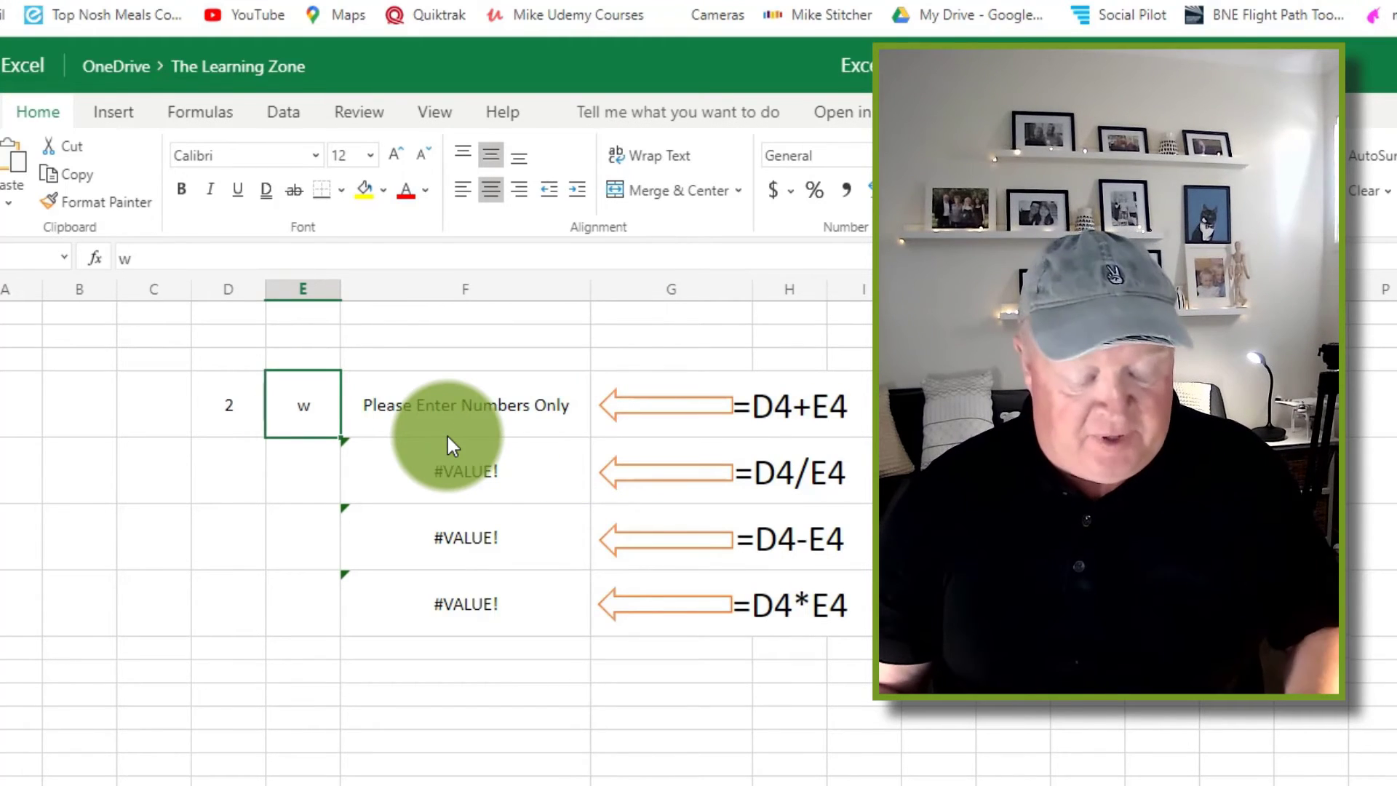
type("12")
key("Return")
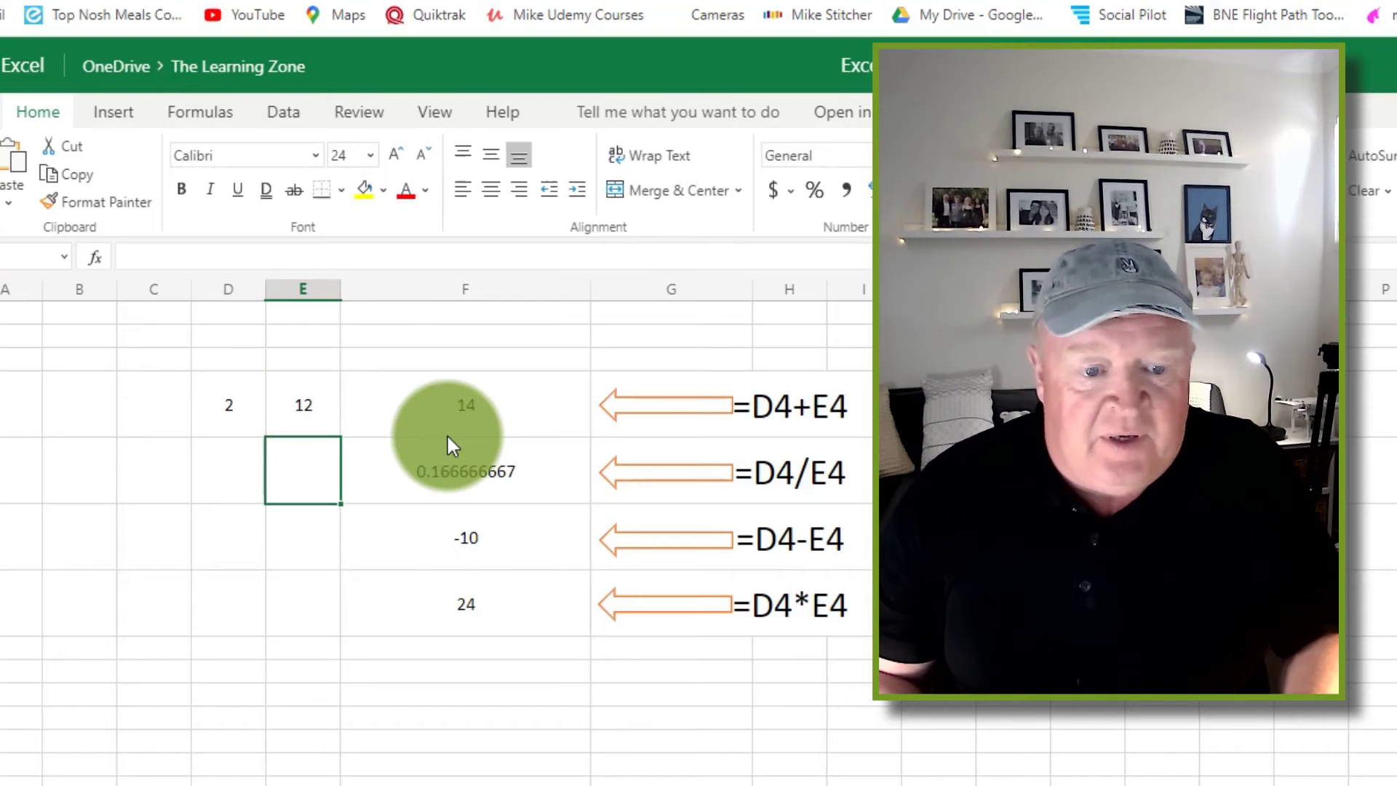
key("Up")
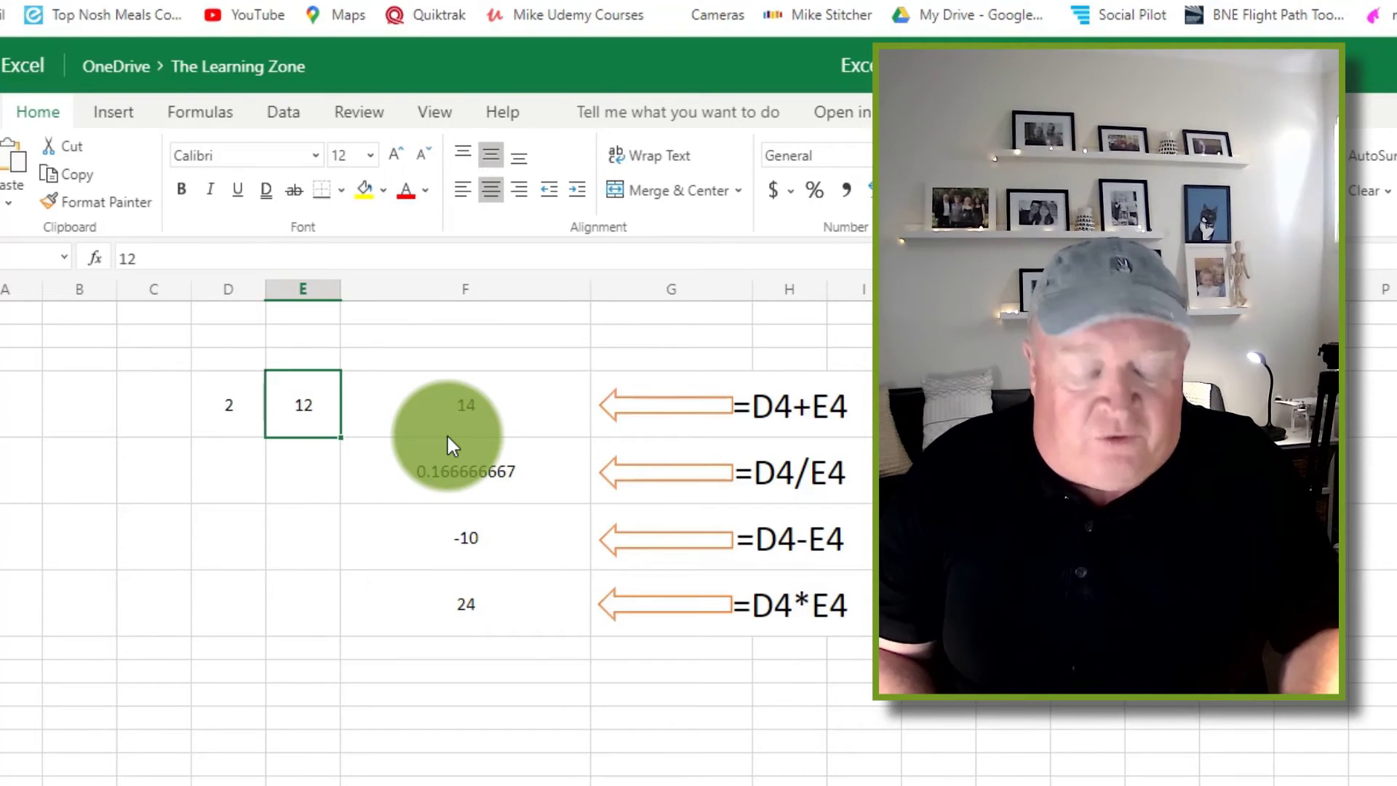
type("r")
key("Return")
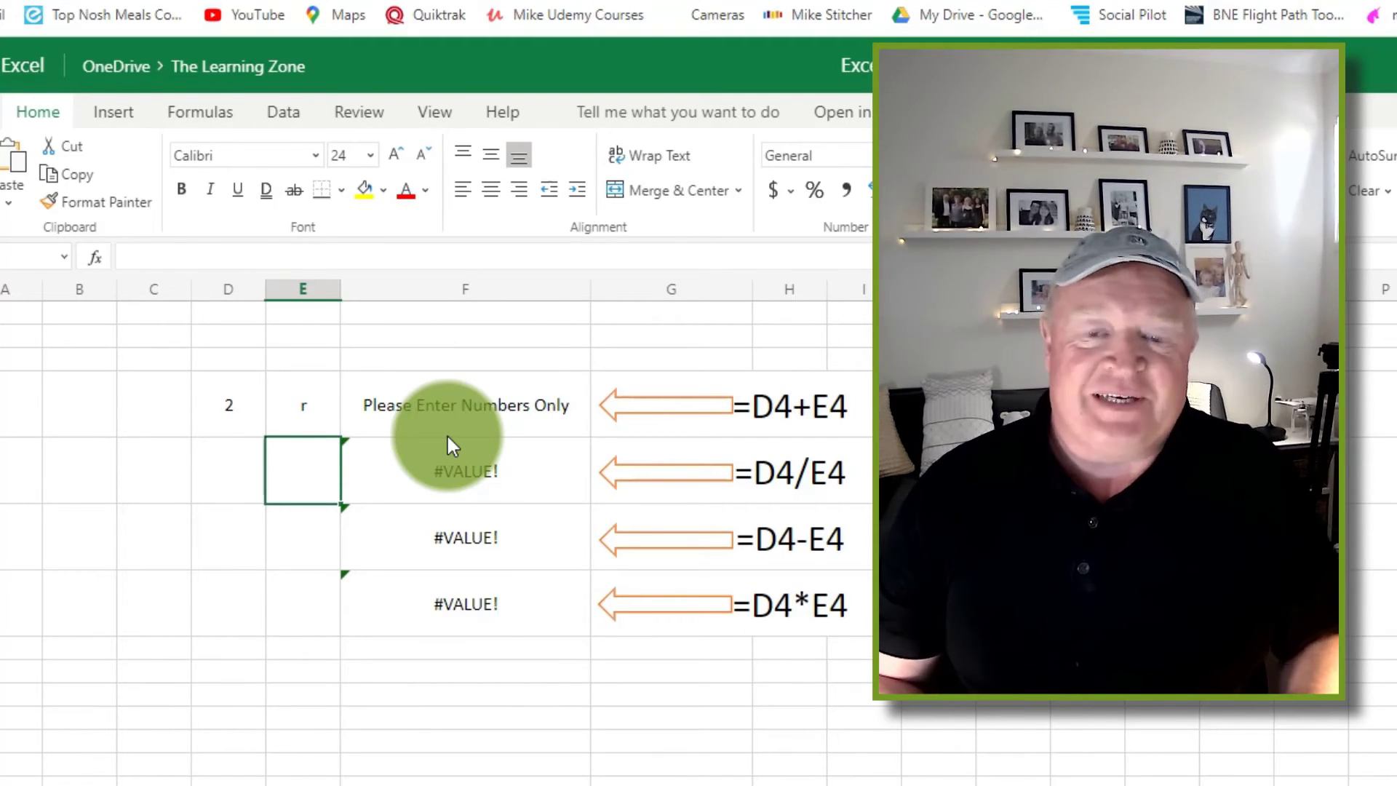
key("Up")
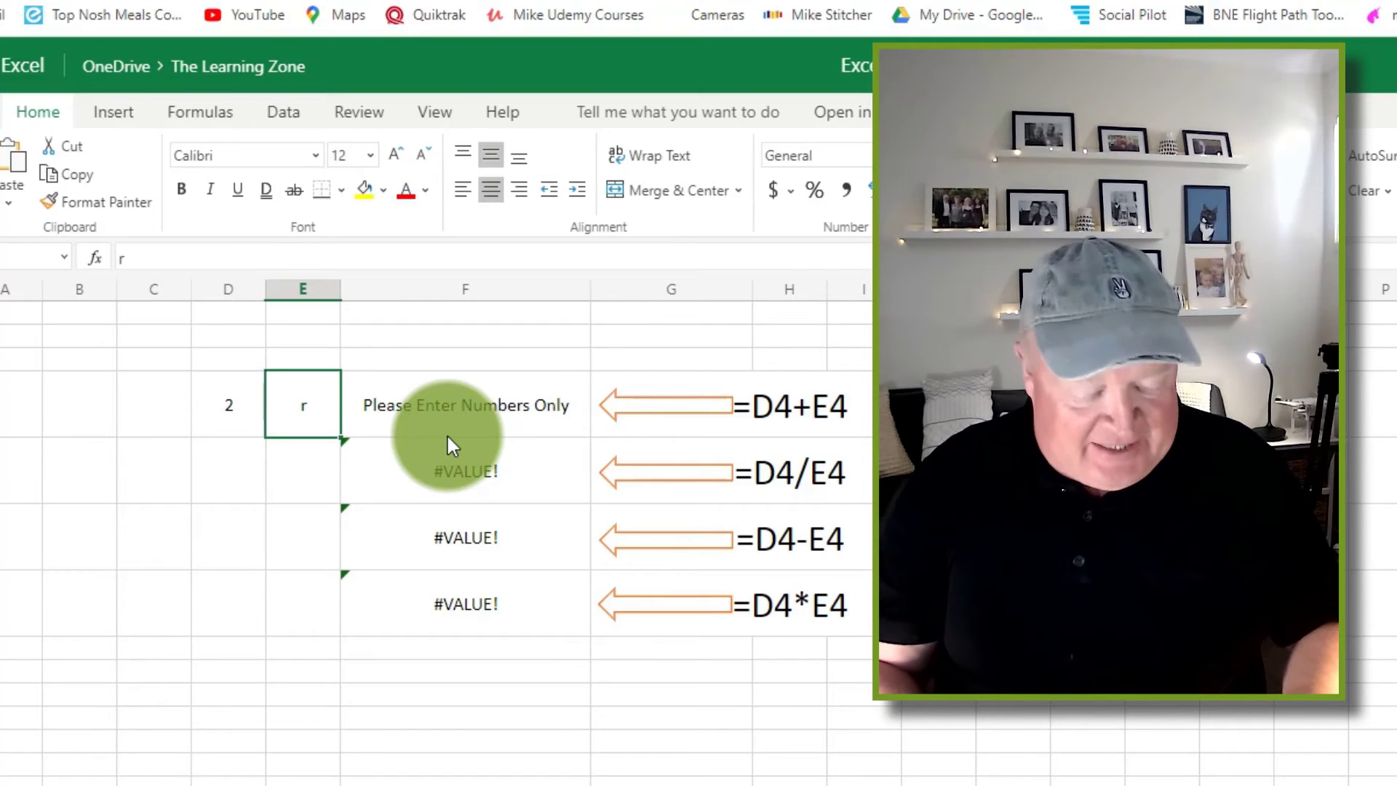
type("2")
key("Return")
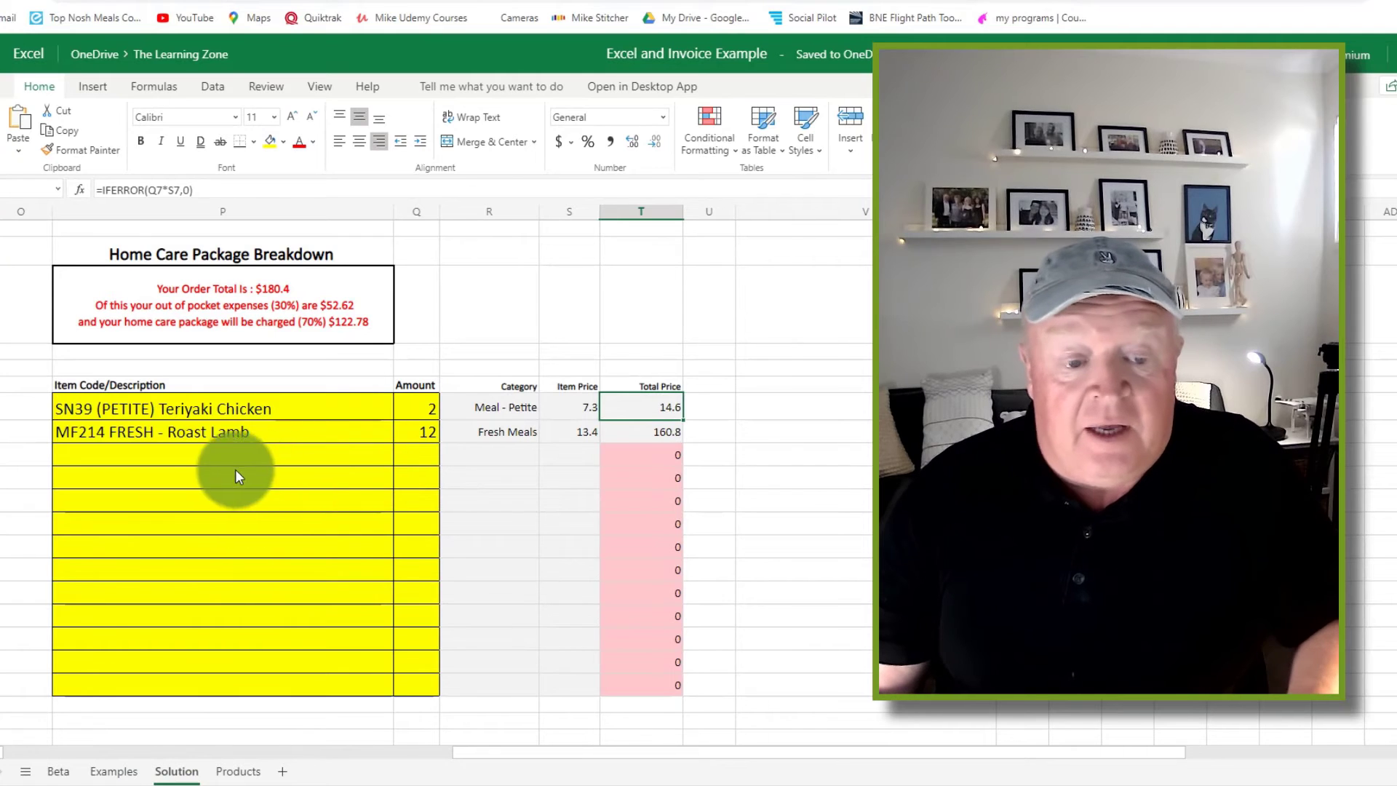
left_click(281, 411)
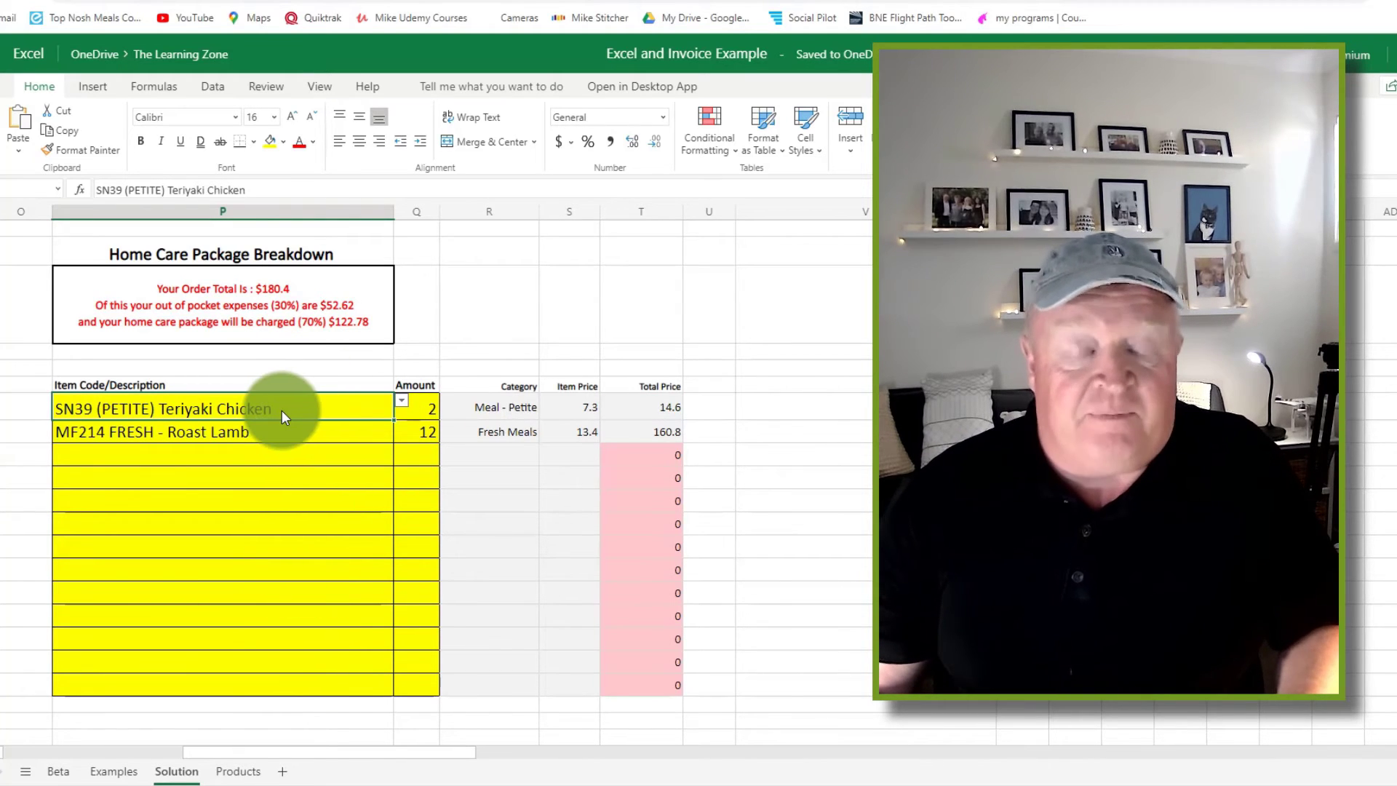
left_click(417, 402)
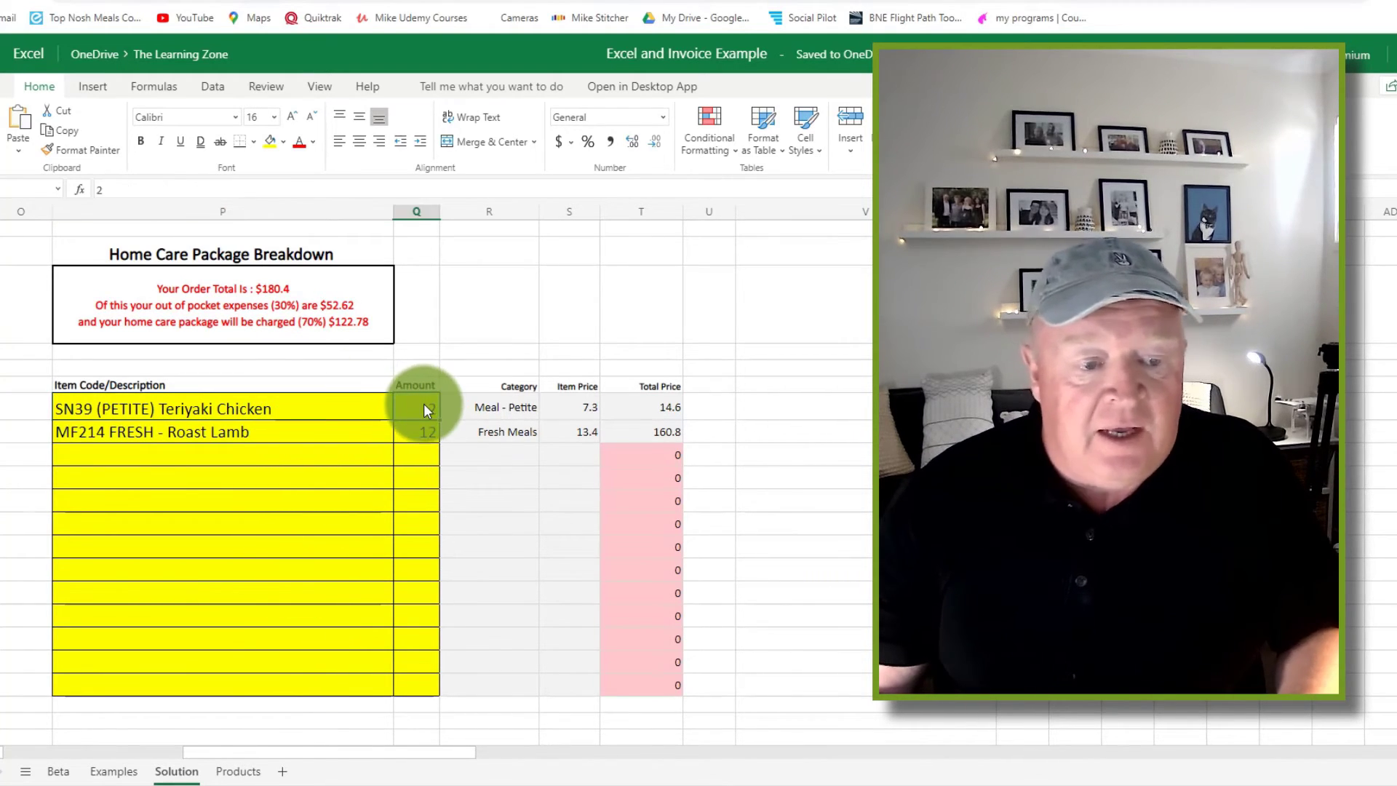
left_click(533, 407)
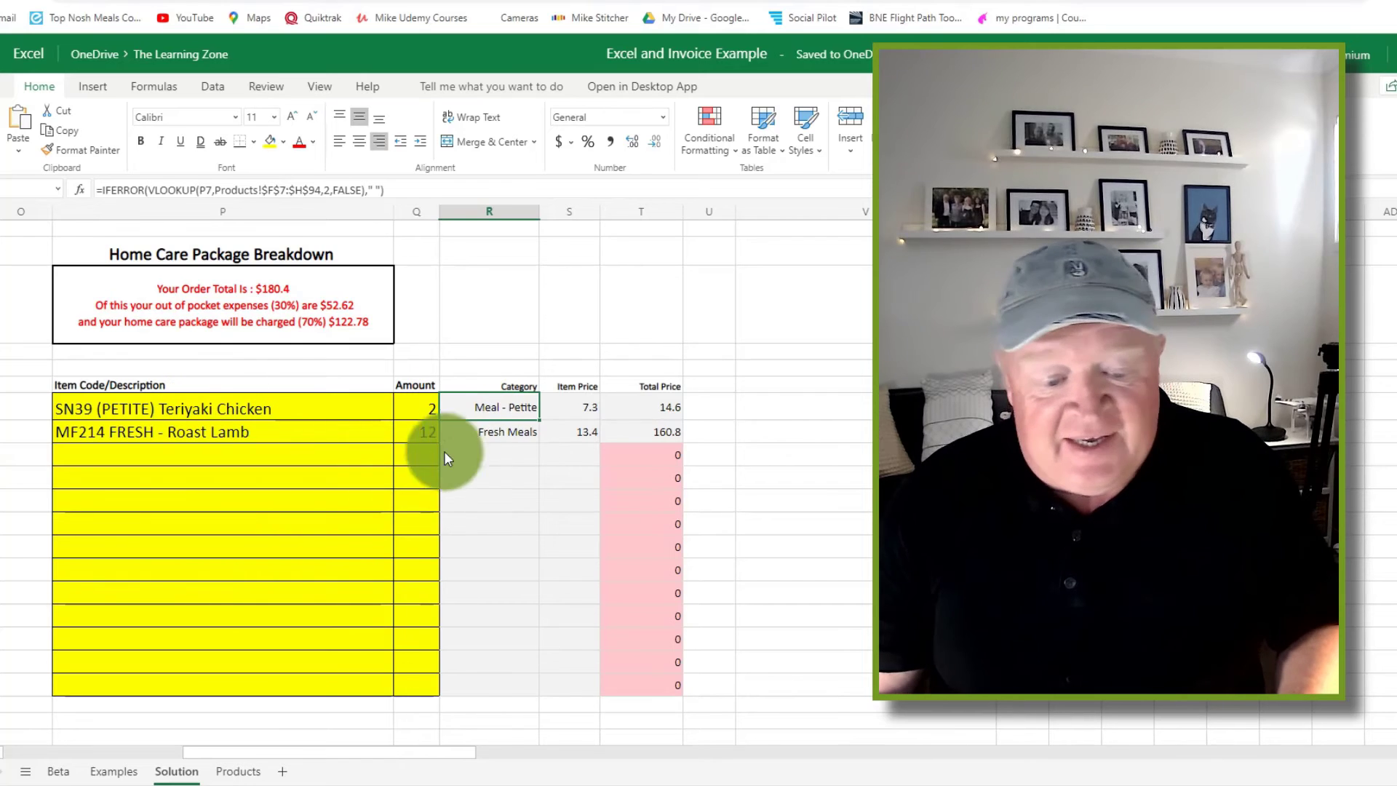
left_click(240, 773)
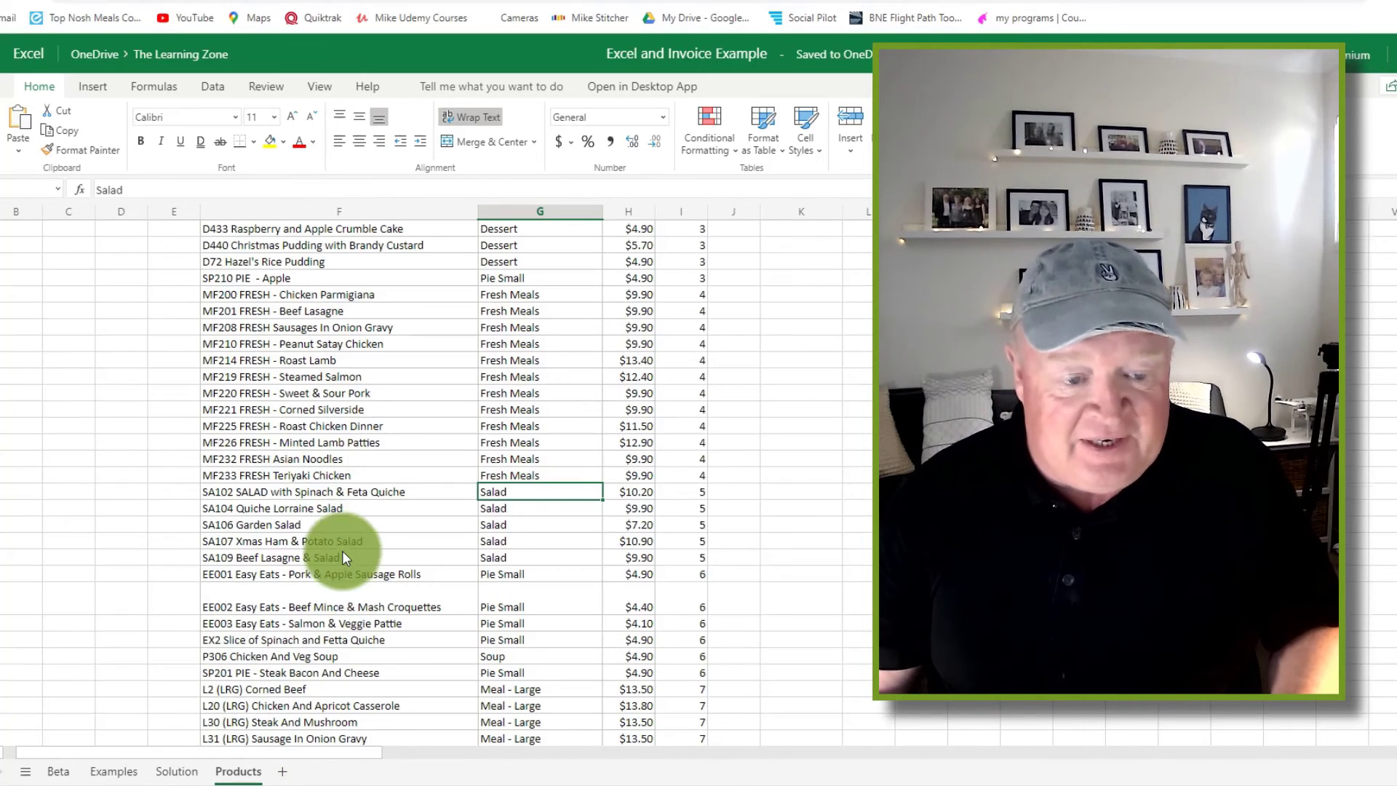
scroll(342, 554, "up", 7)
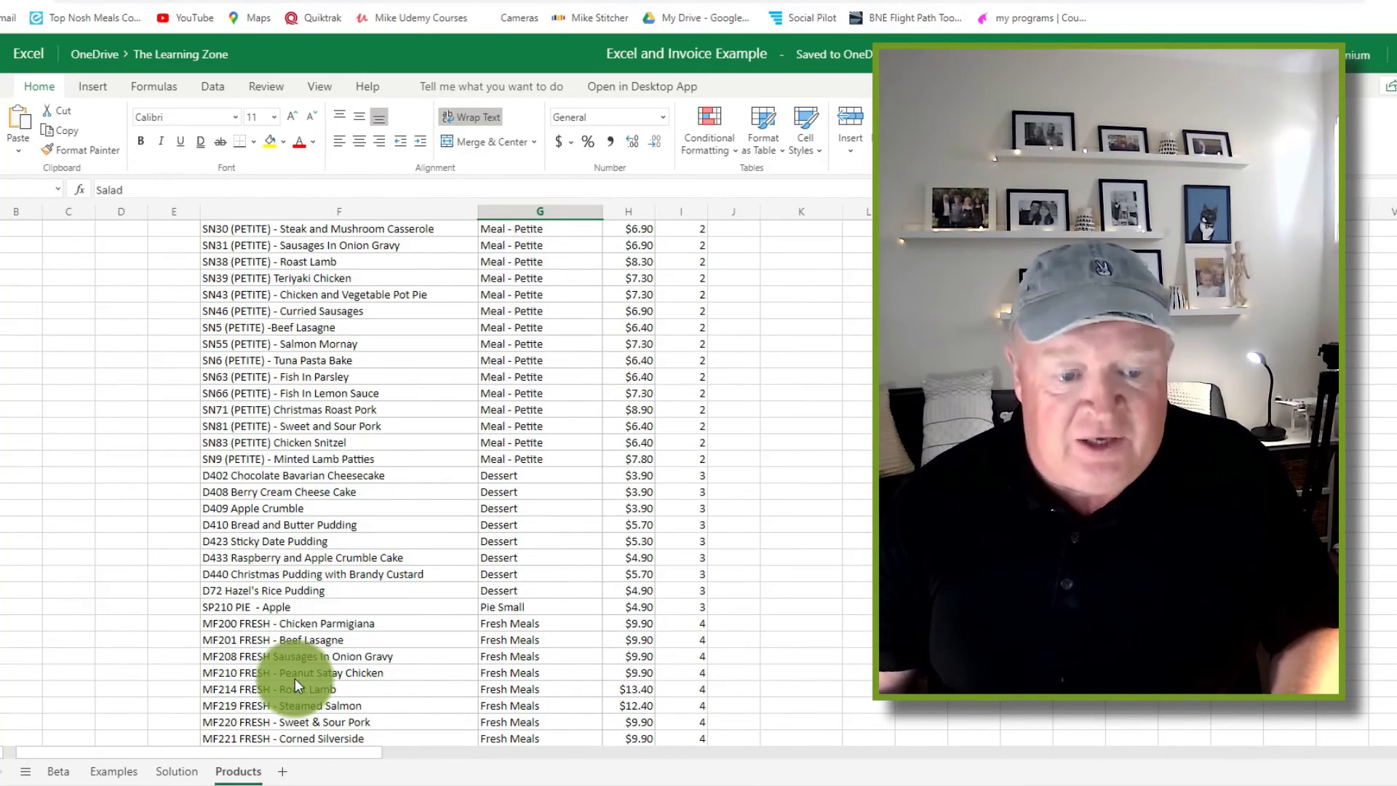
scroll(317, 454, "up", 15)
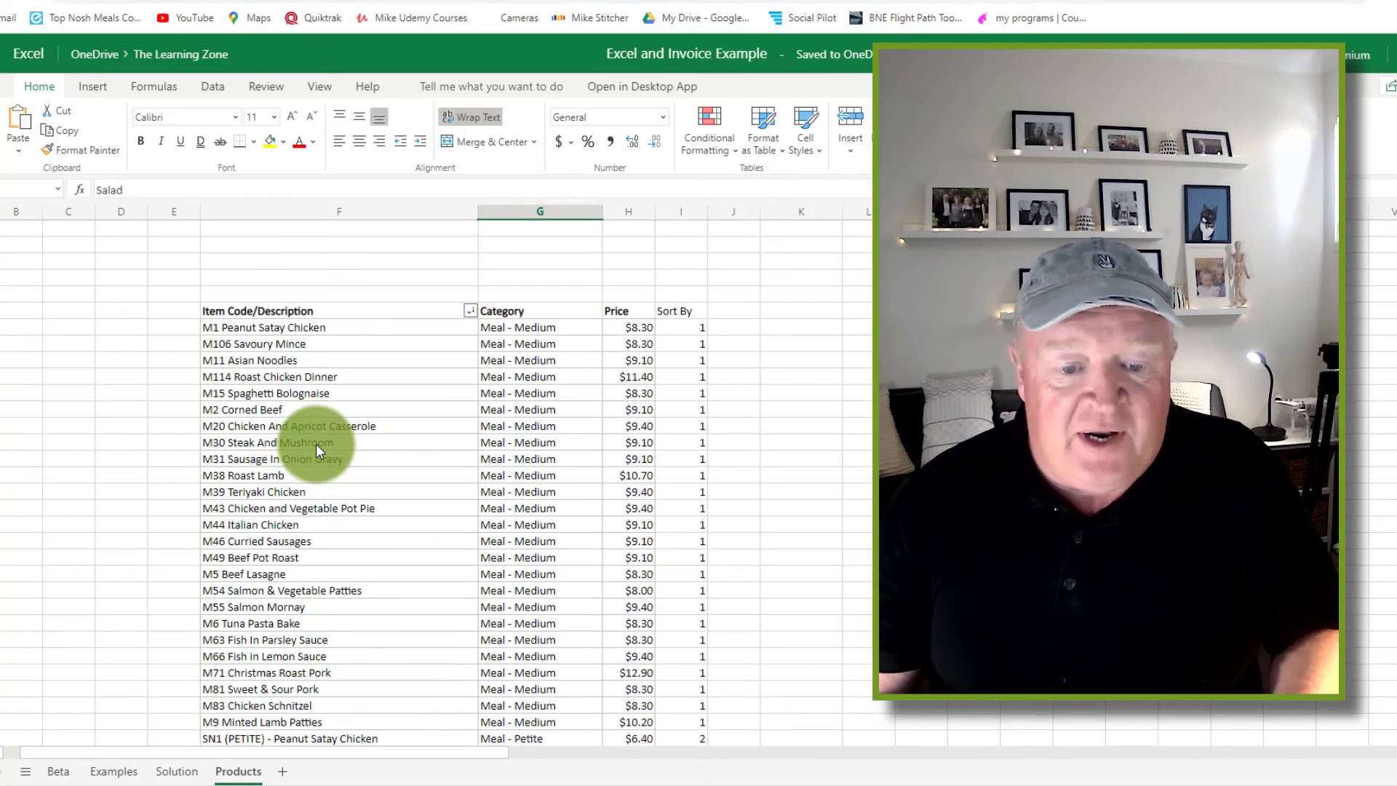
left_click(524, 426)
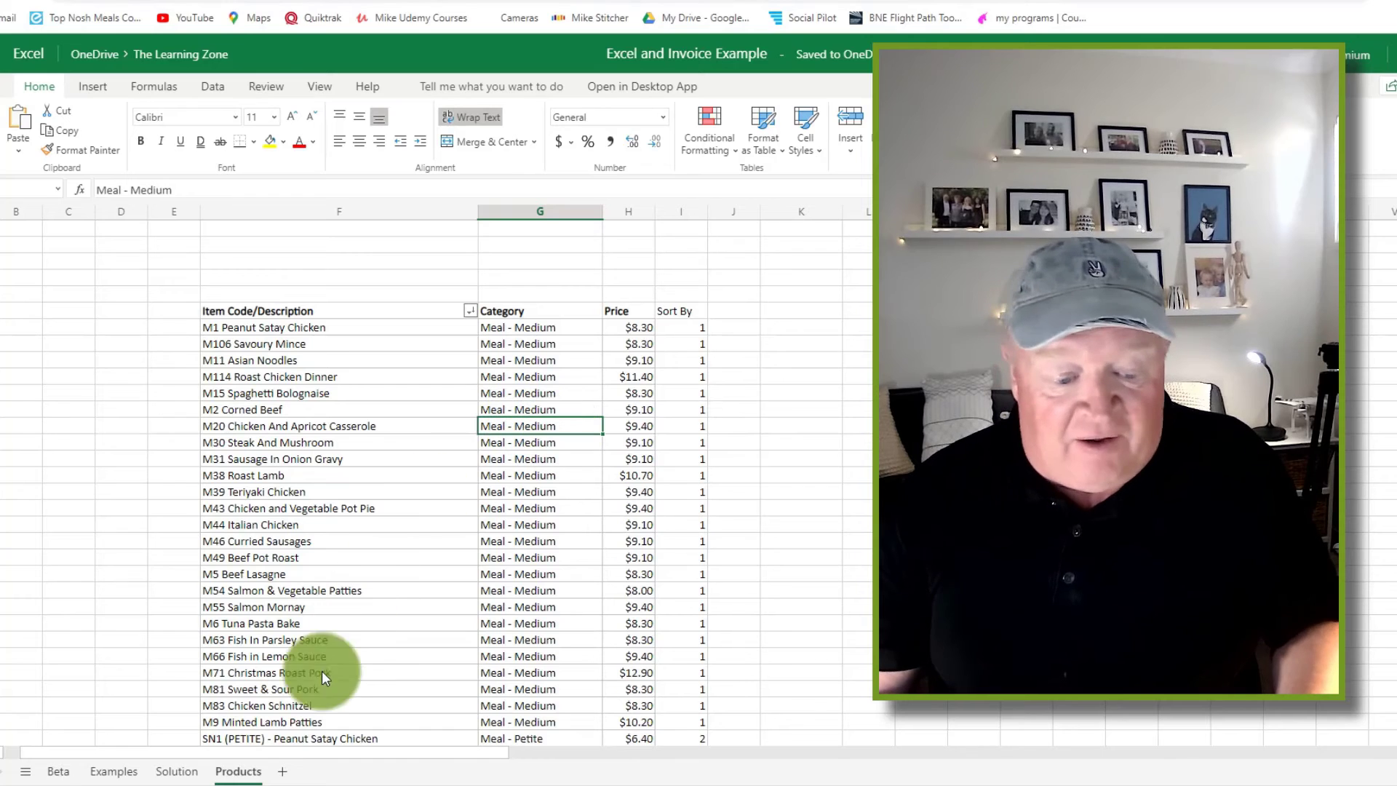
left_click(177, 772)
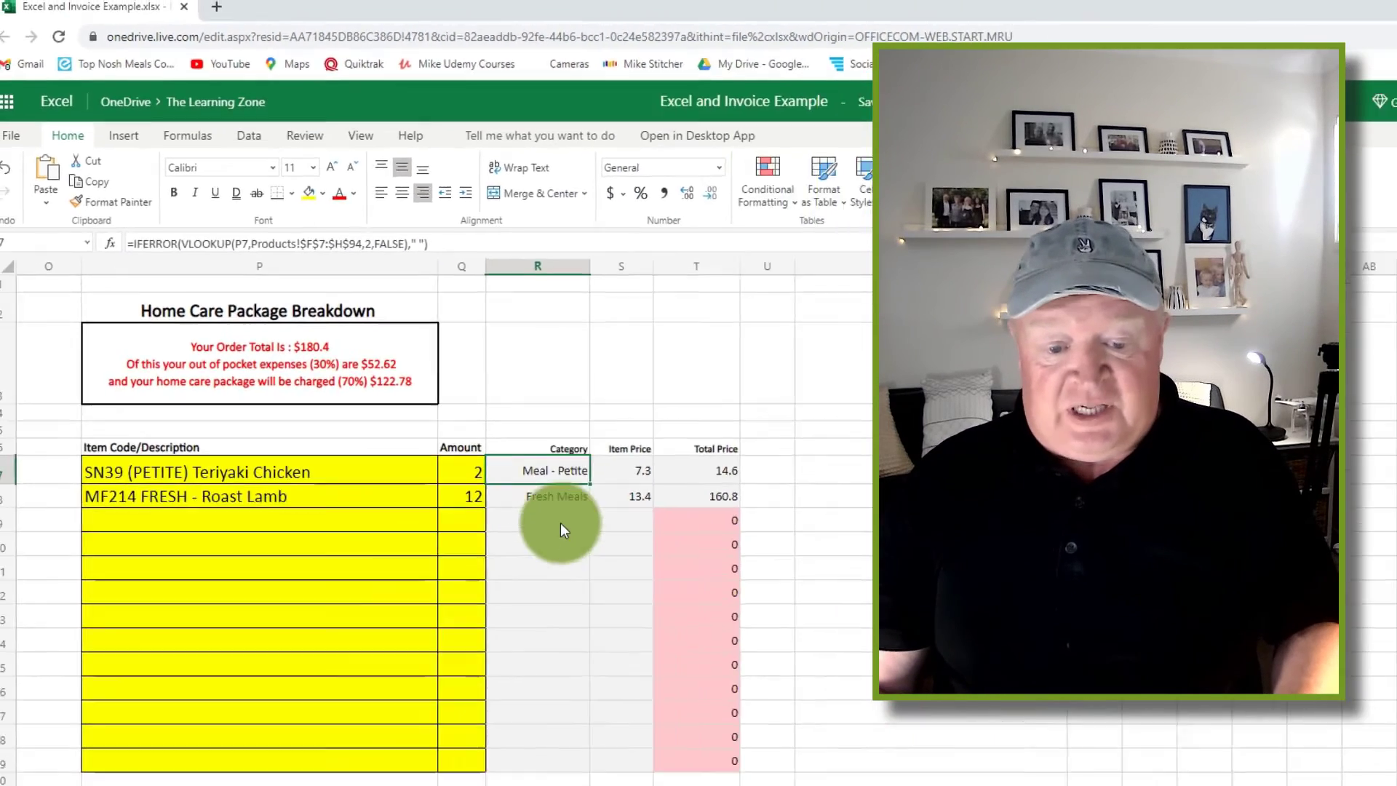
left_click(862, 785)
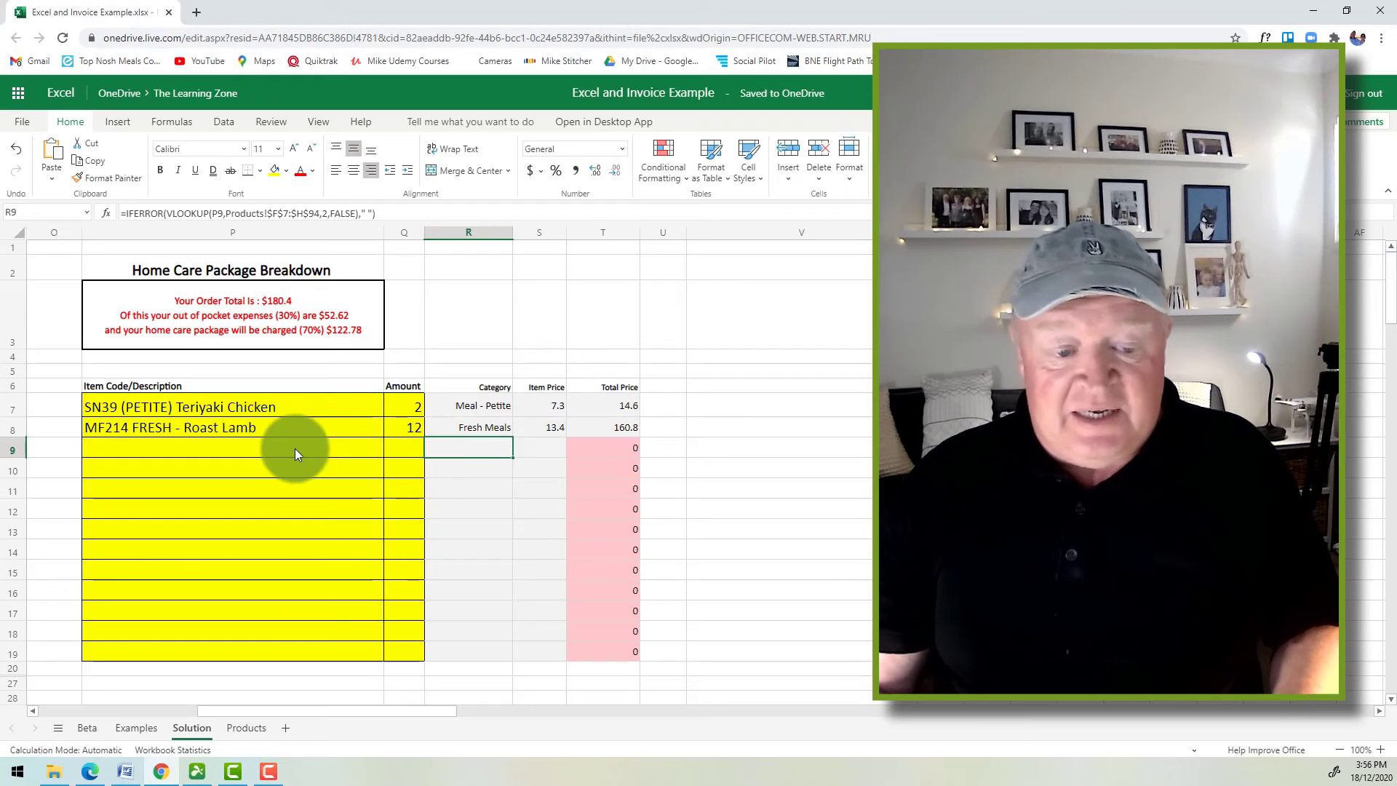
left_click(294, 449)
left_click(480, 453)
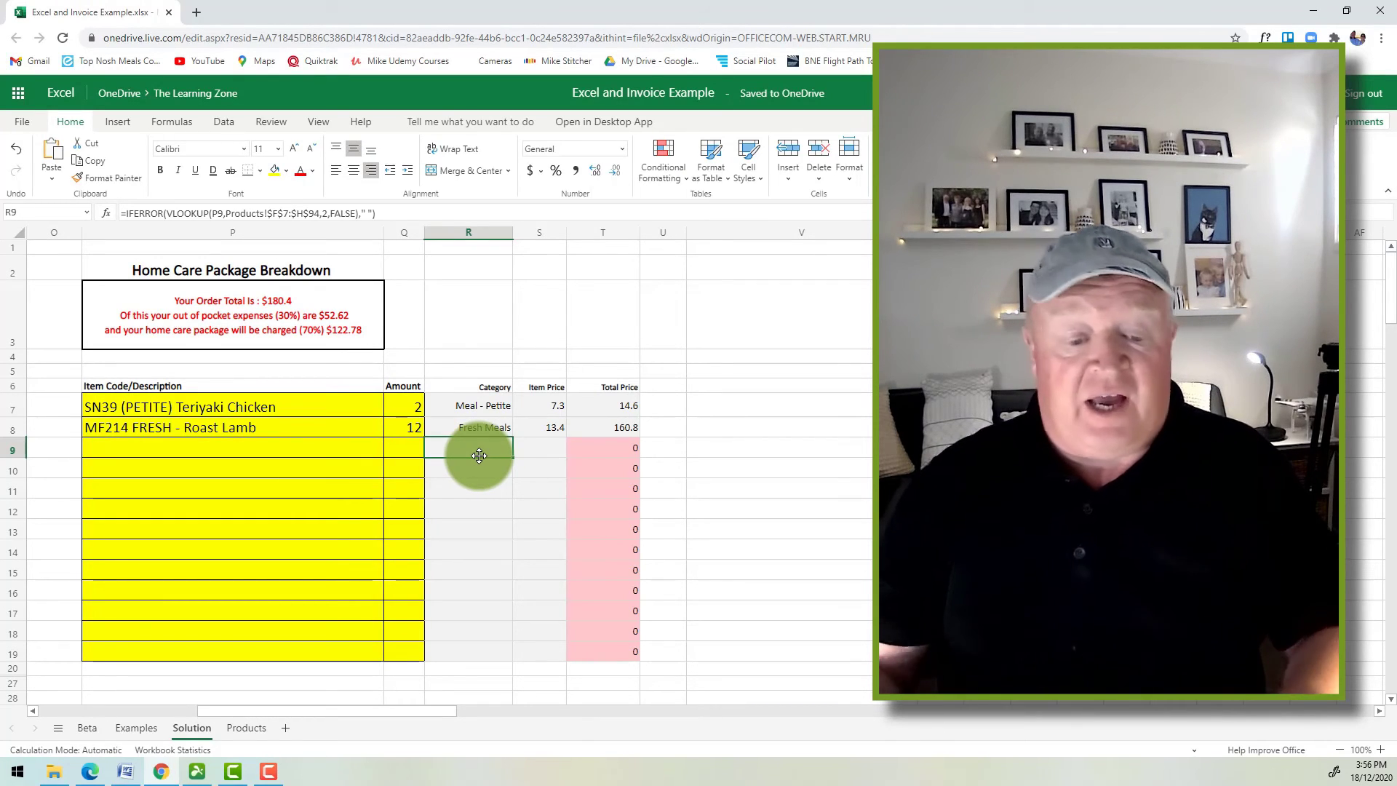
left_click(321, 448)
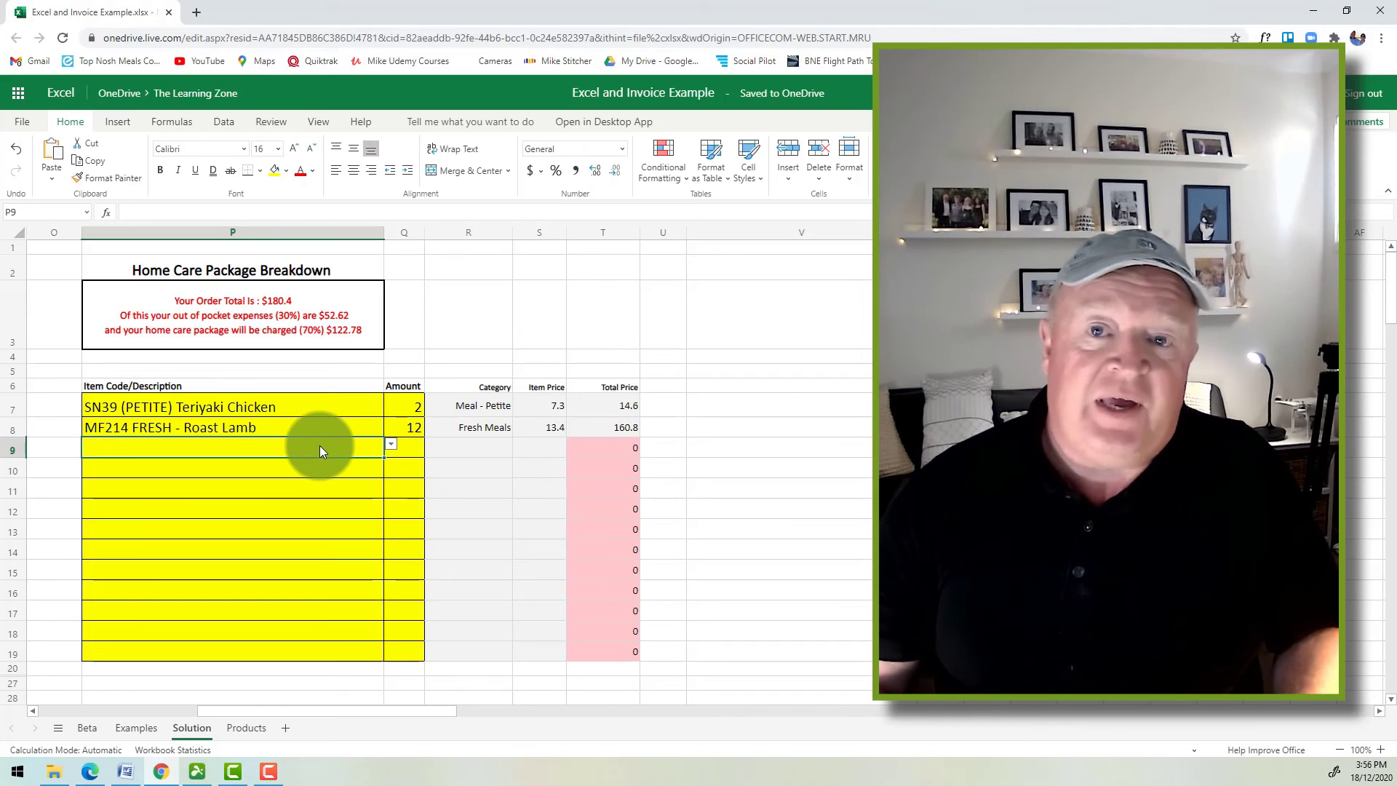
left_click(478, 450)
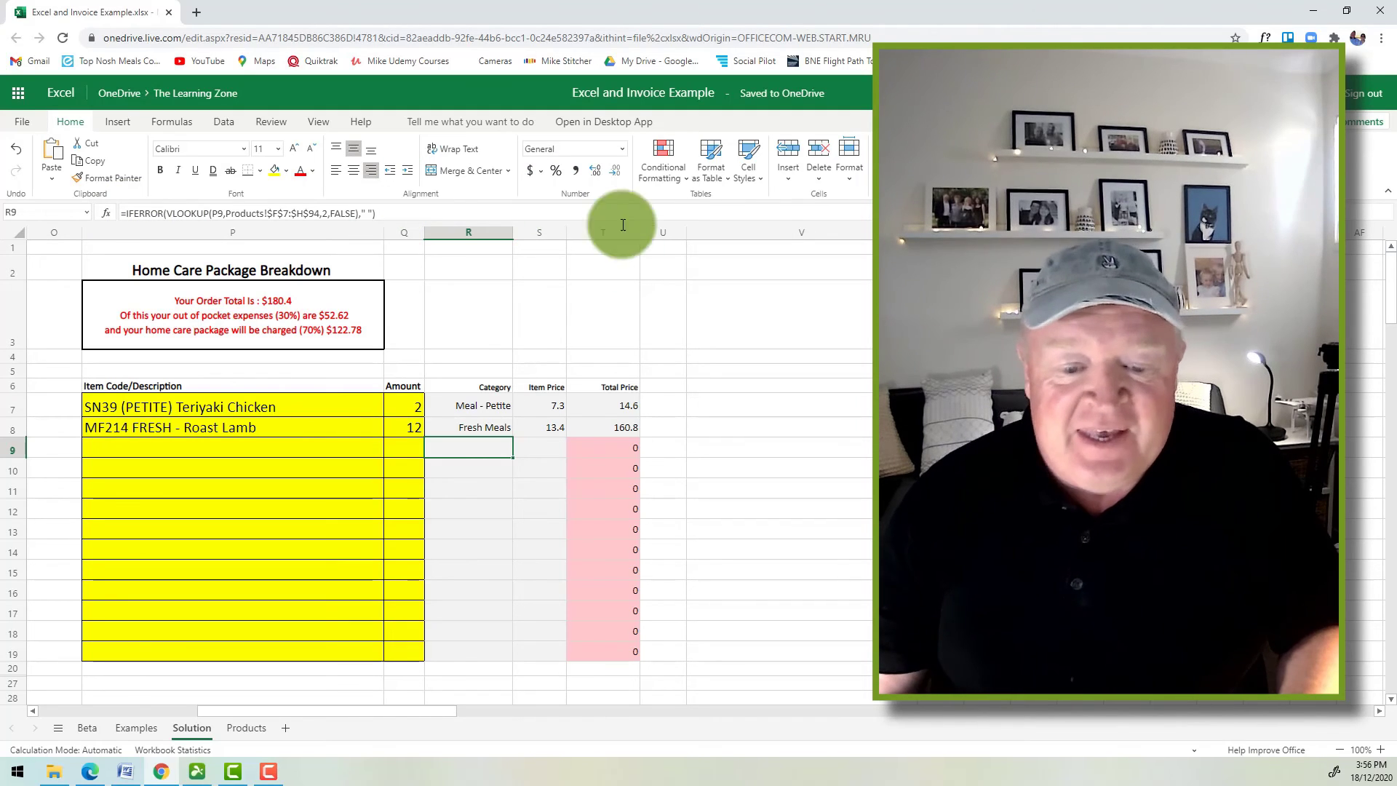
left_click(550, 405)
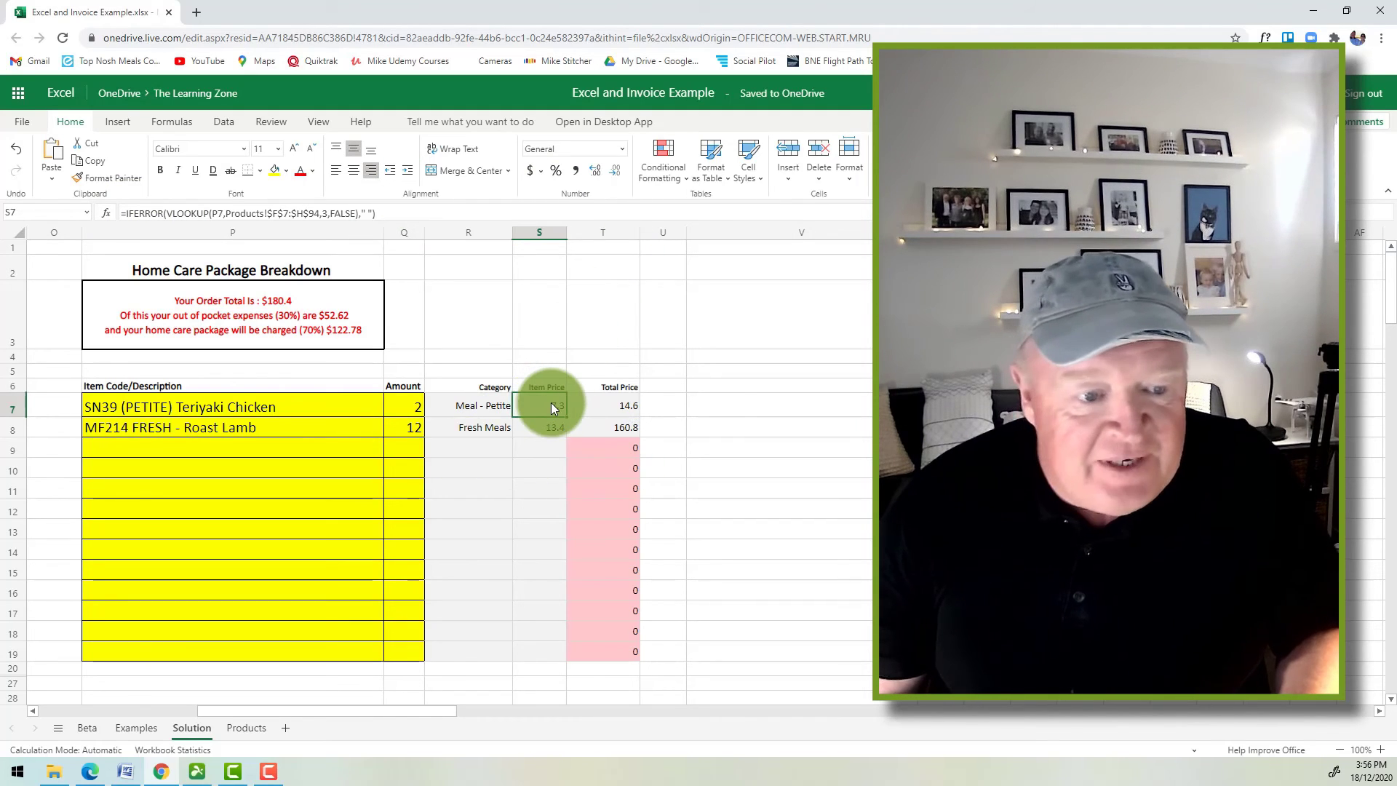
left_click(552, 412)
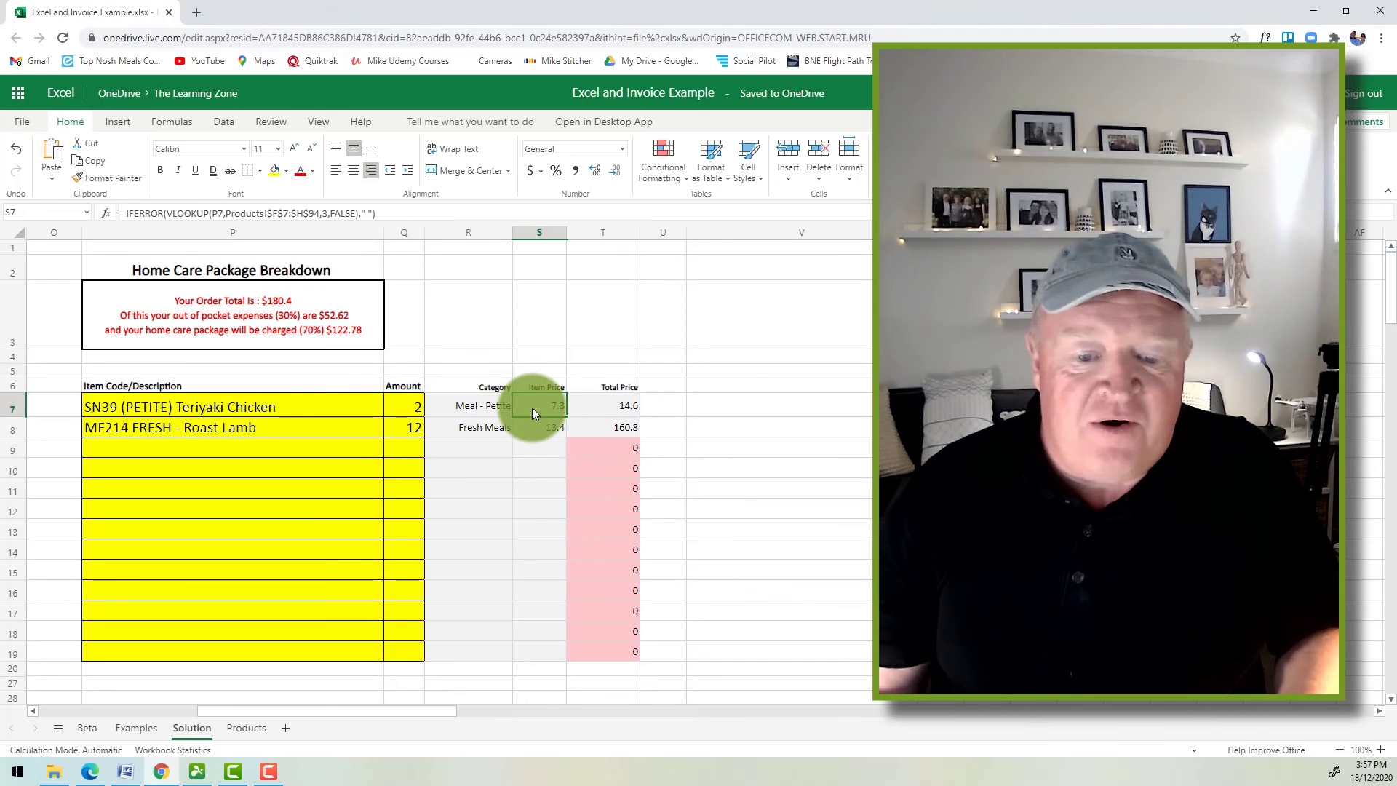
left_click(617, 403)
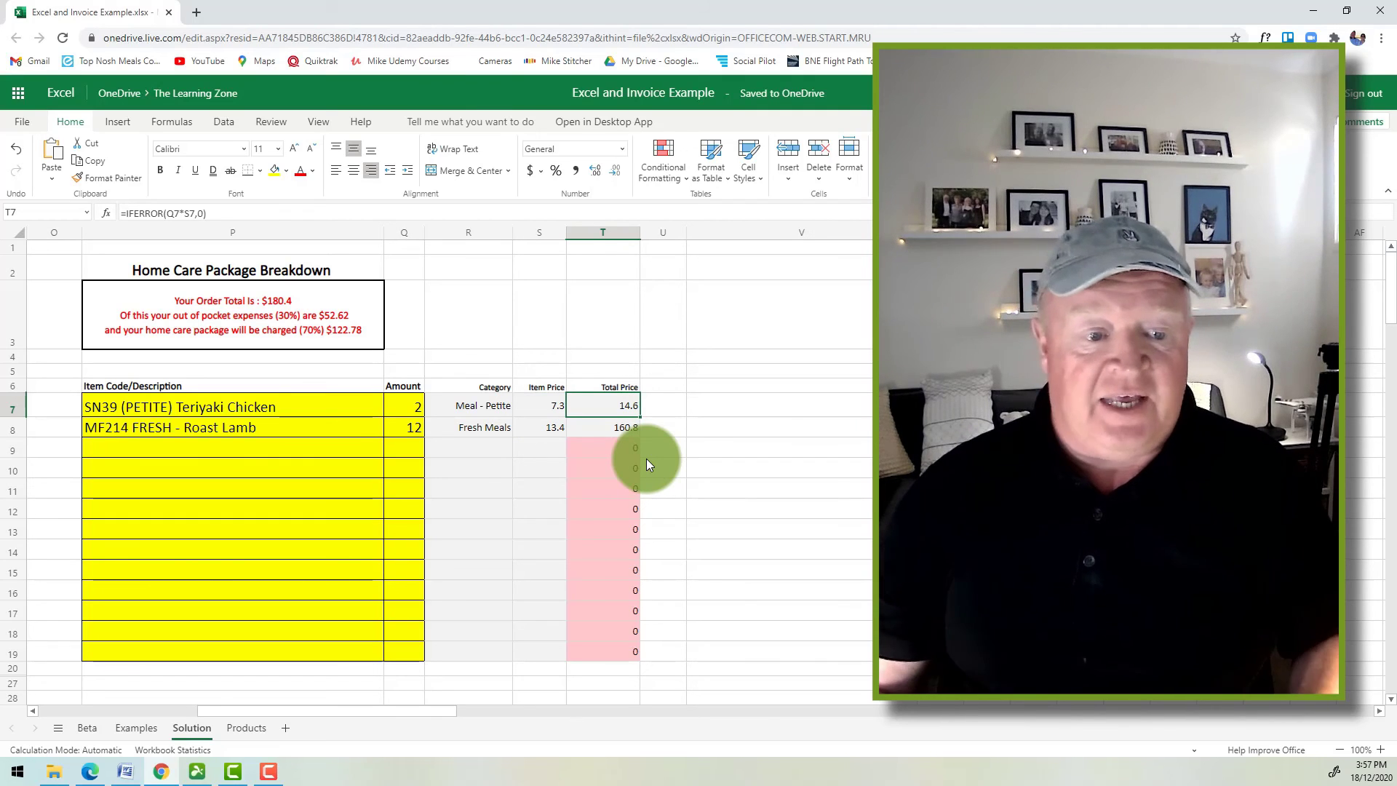
left_click(306, 448)
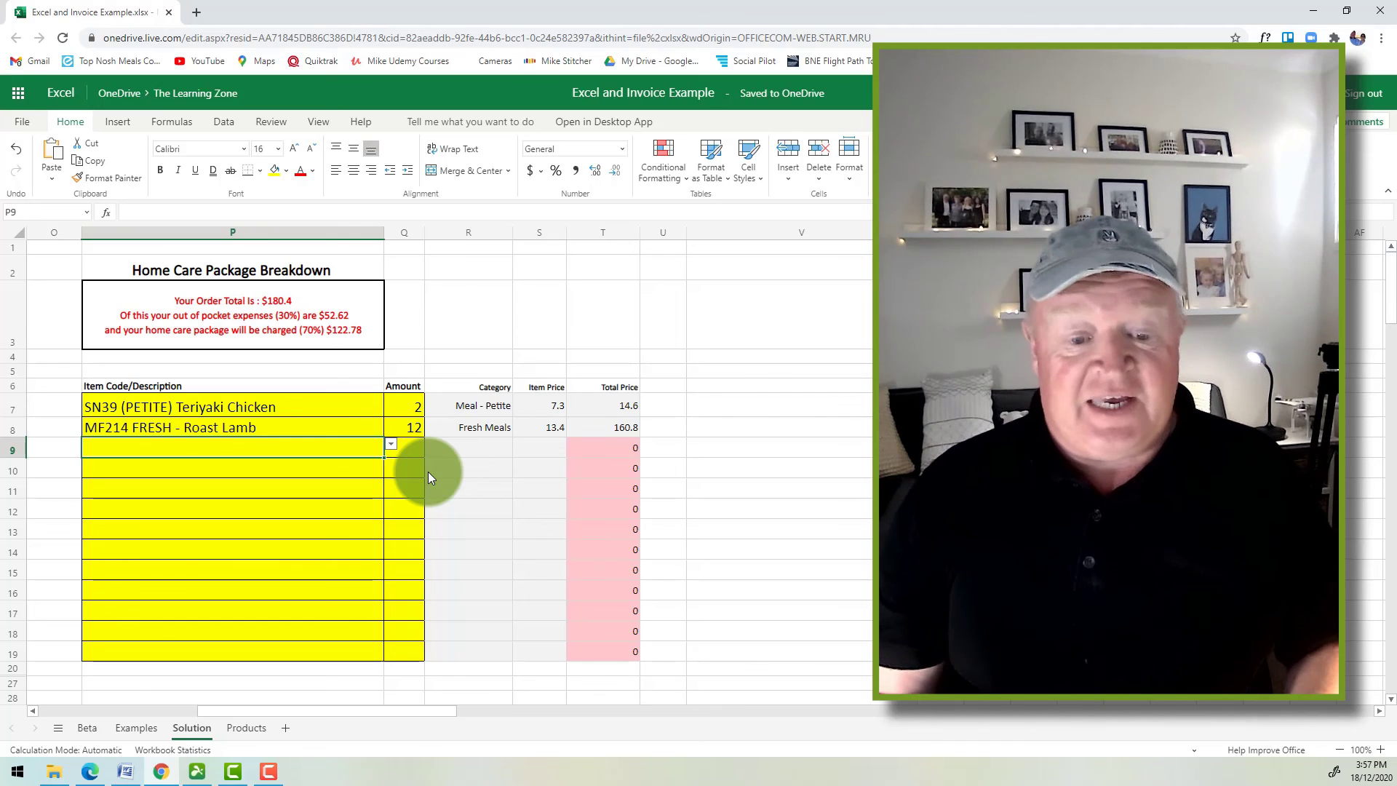
Compare the unwrapped VLOOKUP #N/A in R11 on the Beta sheet, then return to Solution.
left_click(80, 731)
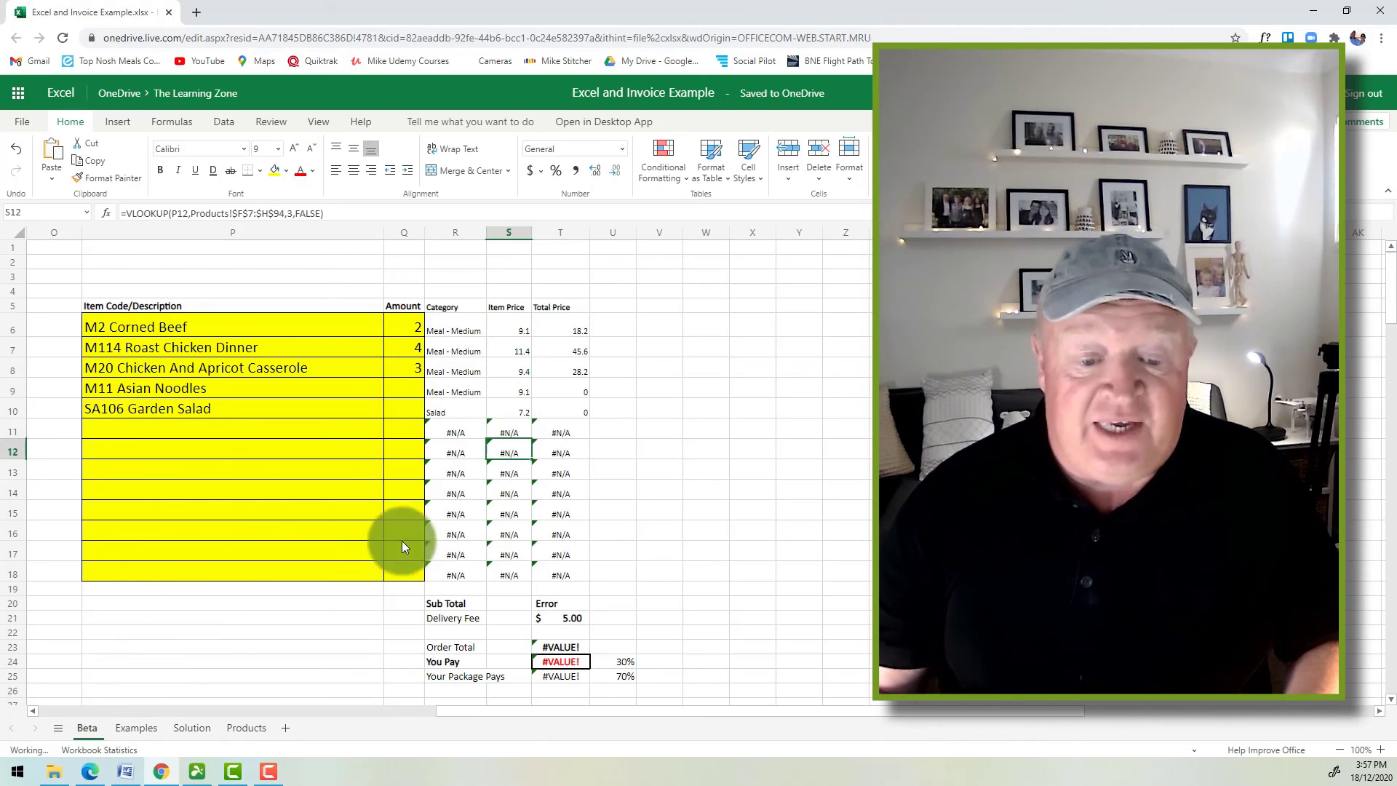
left_click(198, 435)
left_click(458, 435)
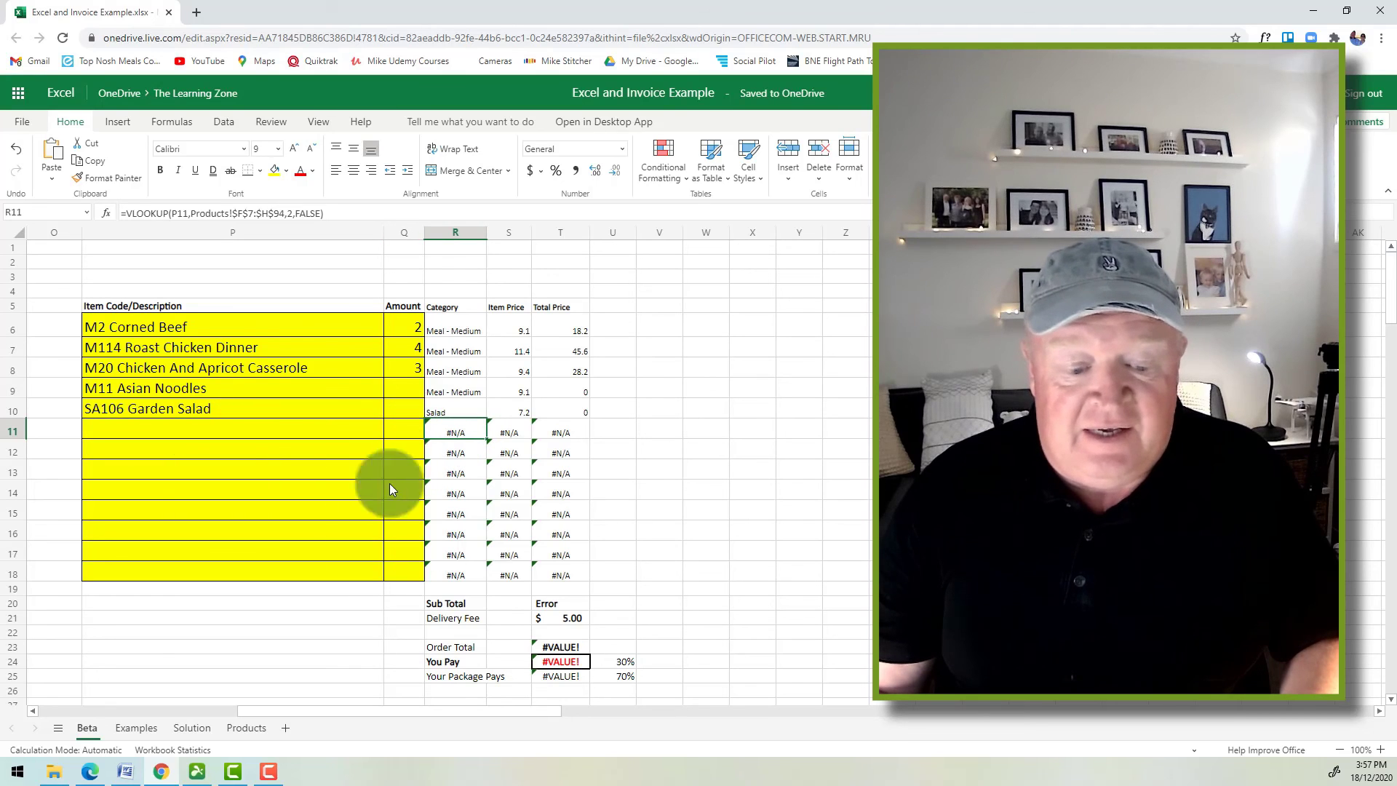
left_click(192, 729)
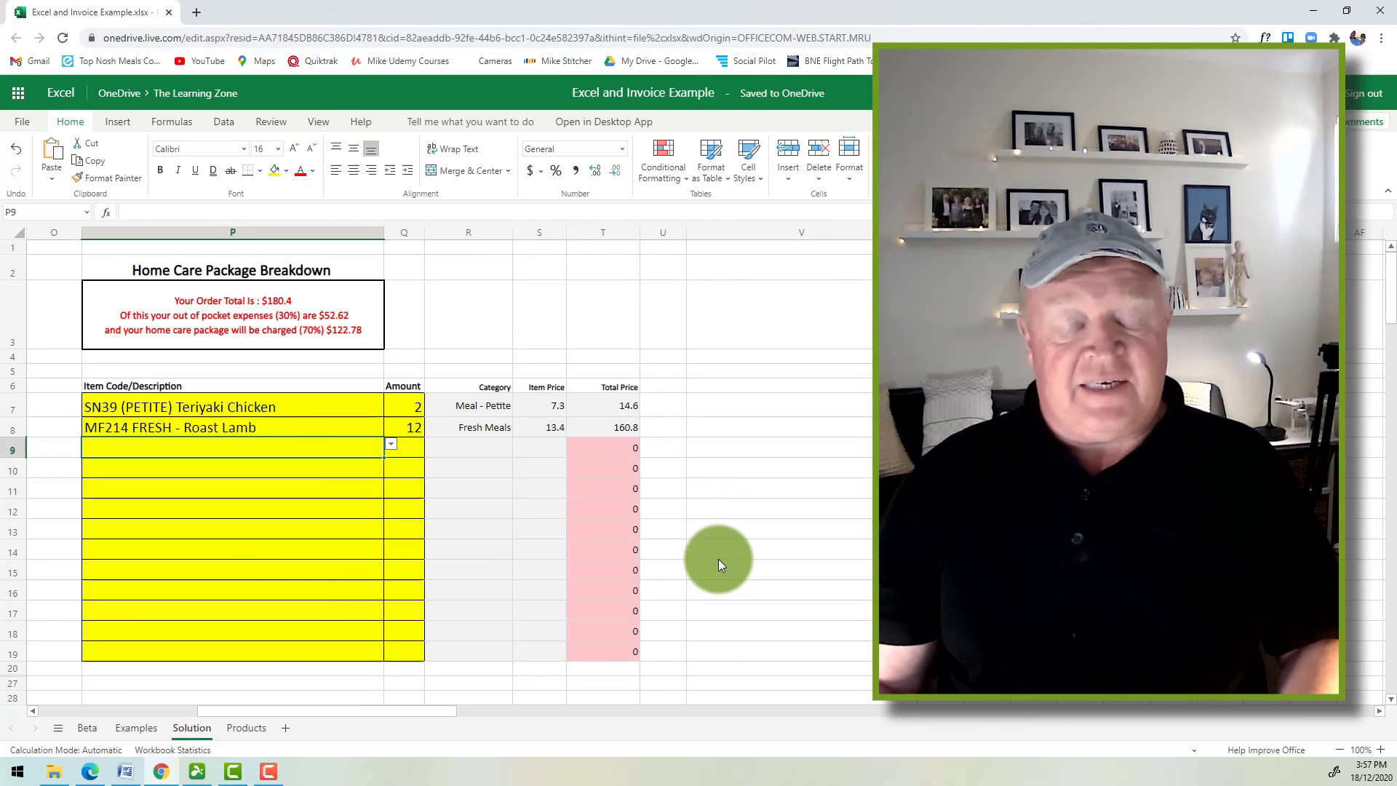
Set the Roast Lamb amount in Q8 to 1.
left_click(403, 428)
type("1")
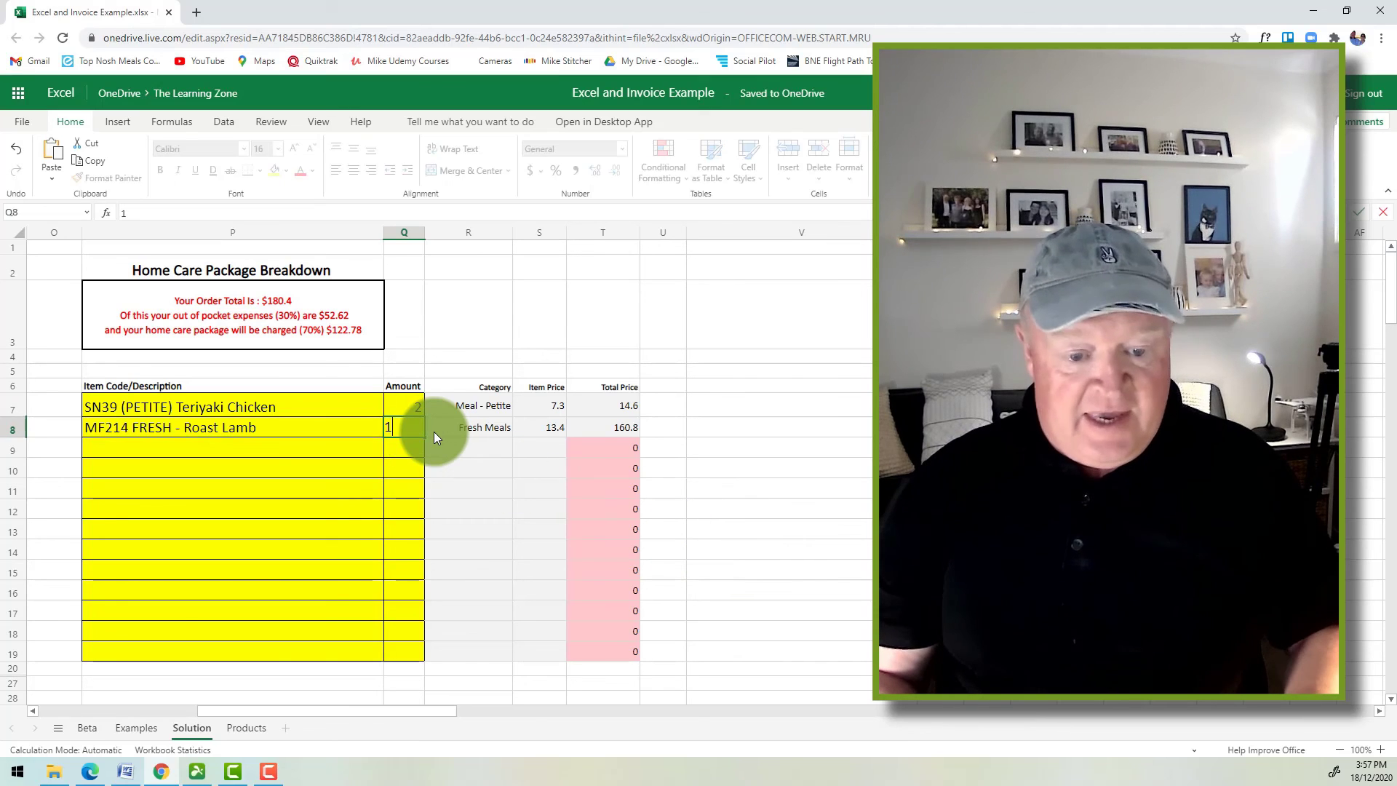
key("Return")
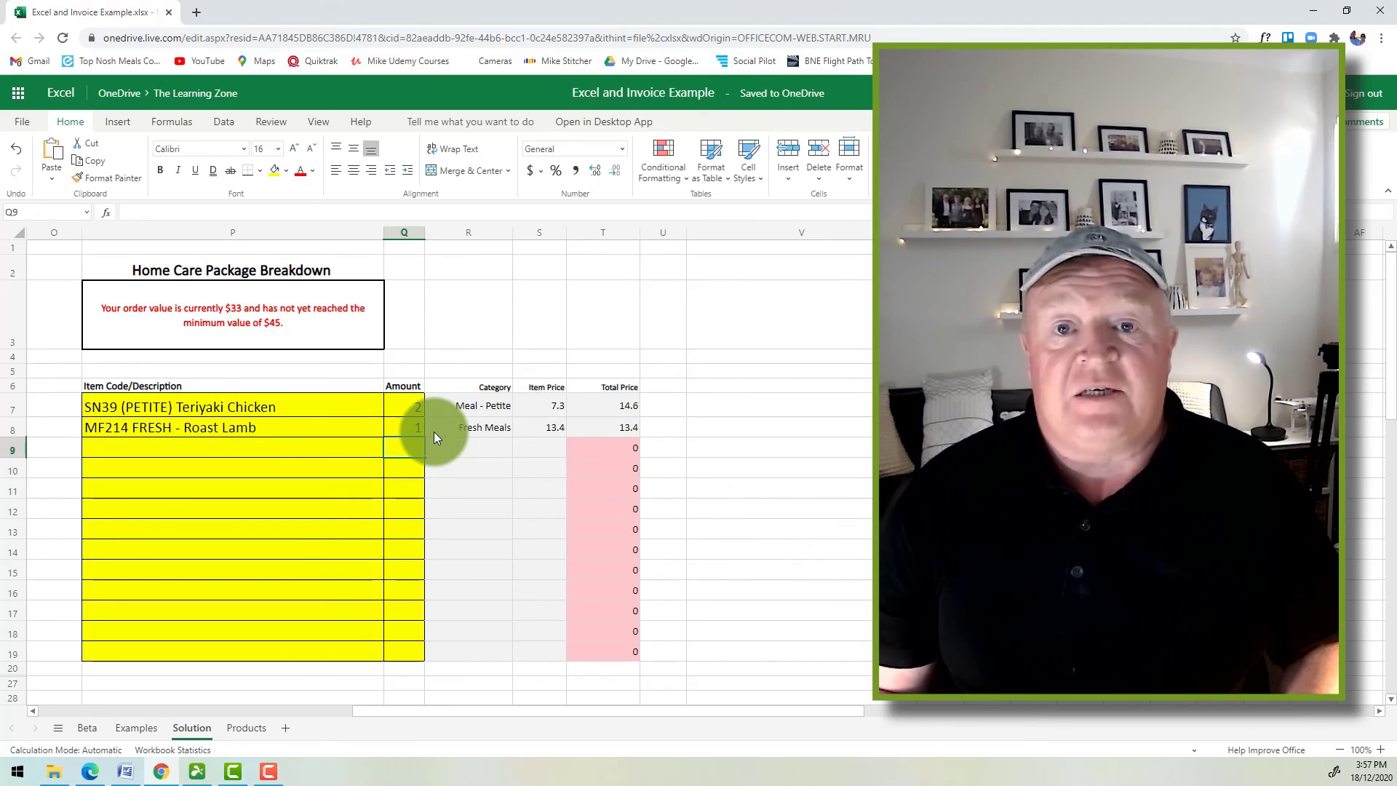